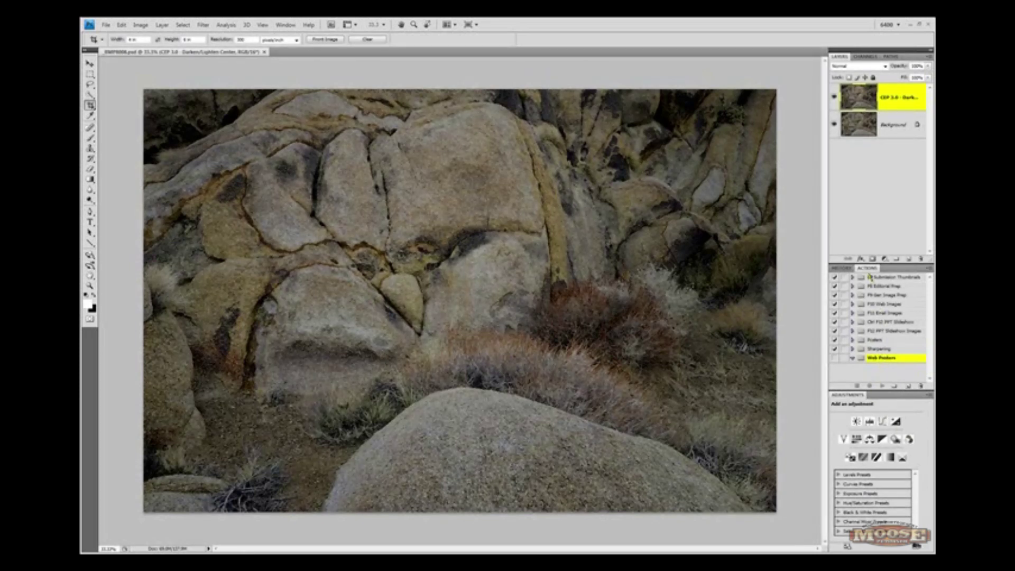
# - Create a red-labelled action named 'White Poster' in the Web Posters set and start recording
pyautogui.click(931, 271)
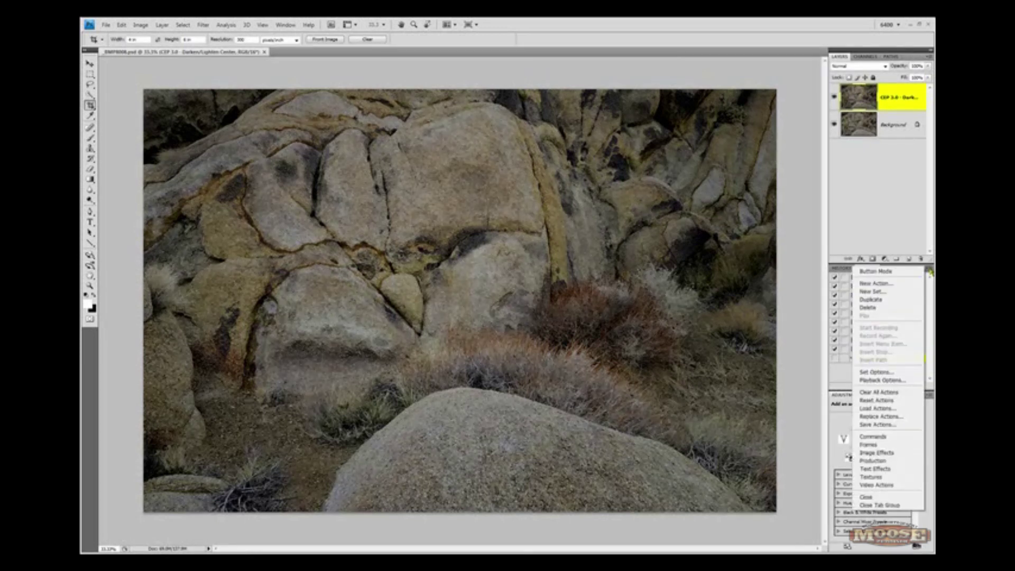
pyautogui.click(891, 285)
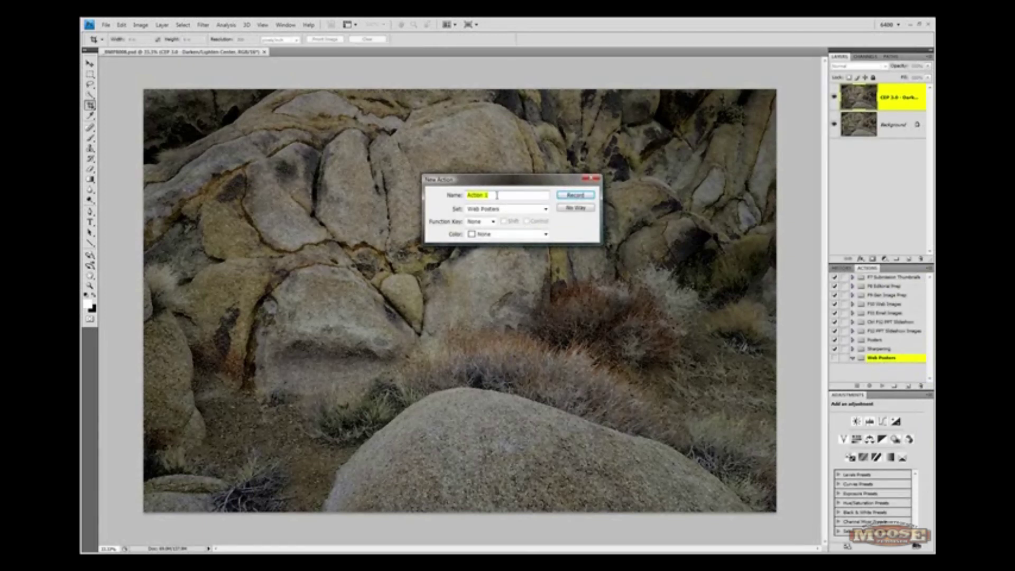
pyautogui.write('White Poster')
pyautogui.click(547, 235)
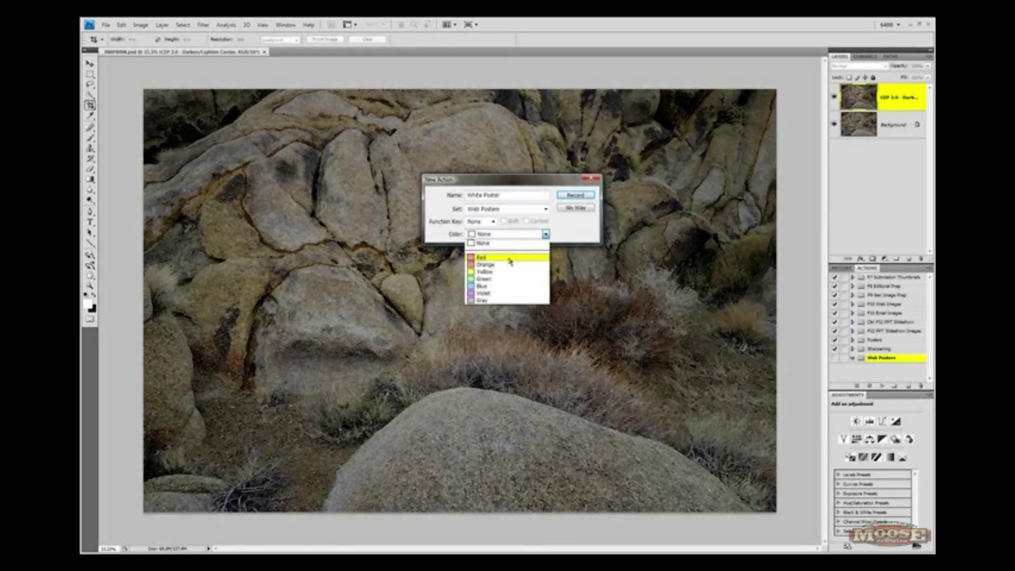
pyautogui.click(510, 259)
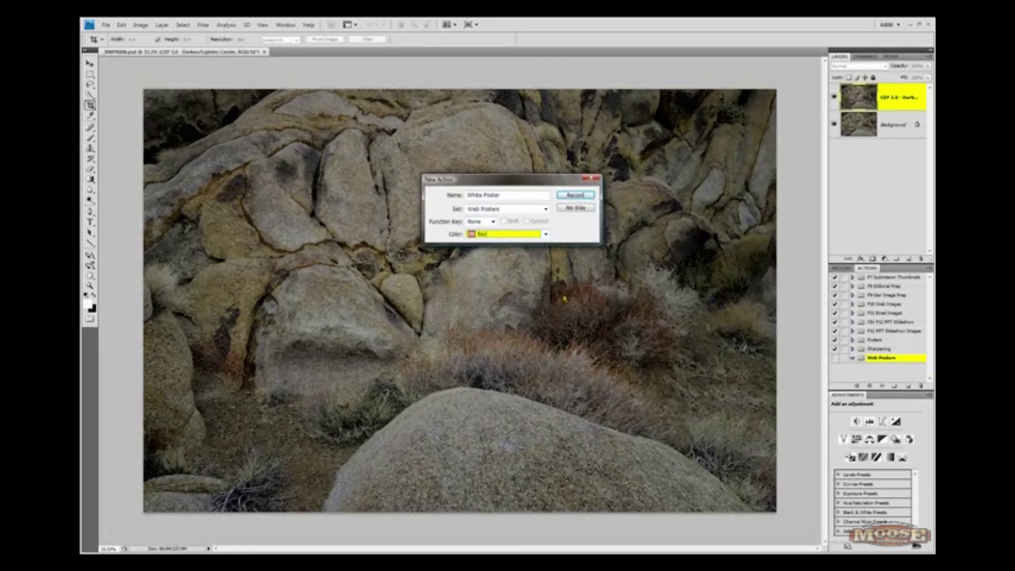
pyautogui.click(576, 196)
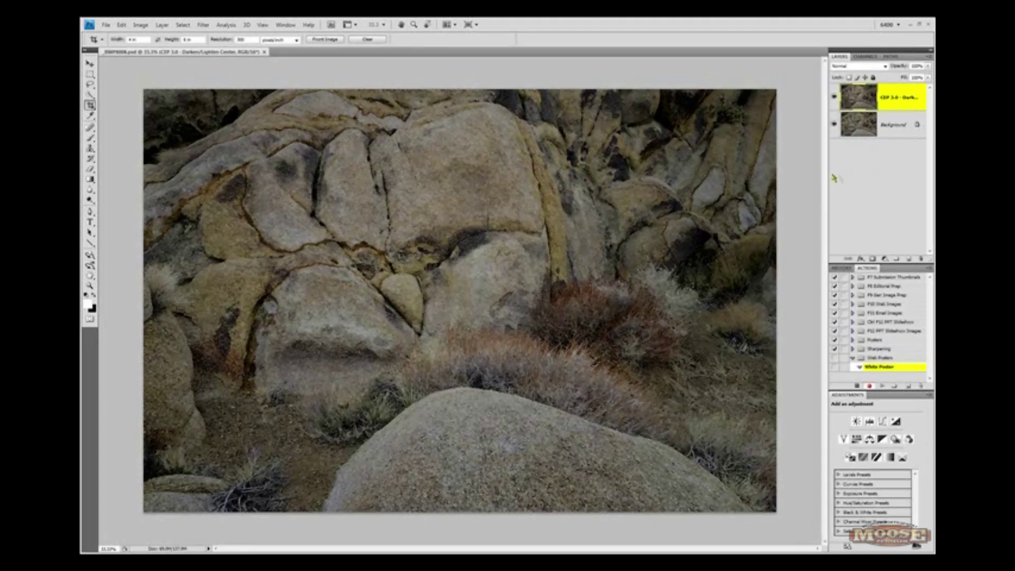
# - Flatten the image and convert it to 8 bits per channel
pyautogui.rightClick(890, 133)
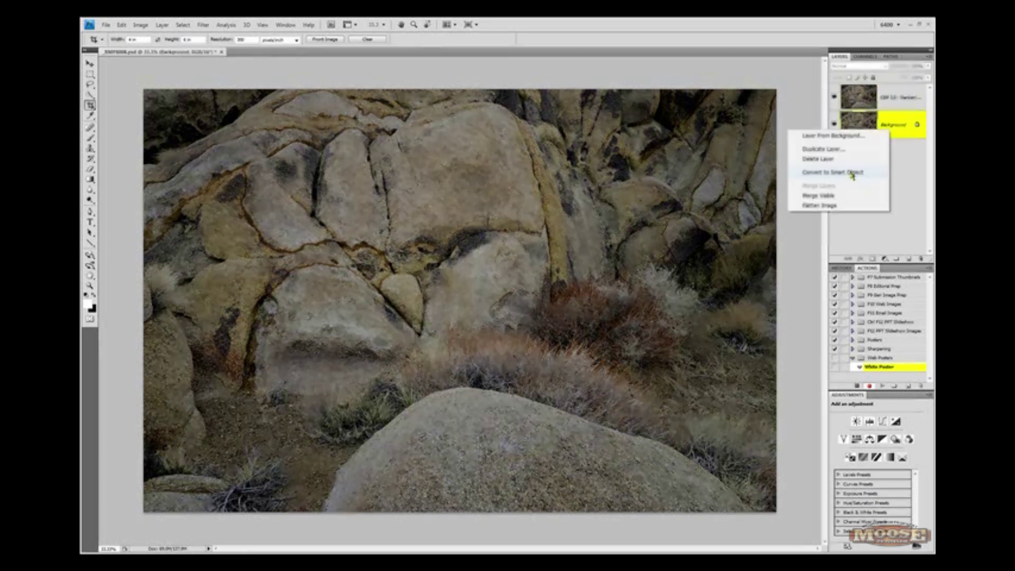
pyautogui.click(844, 205)
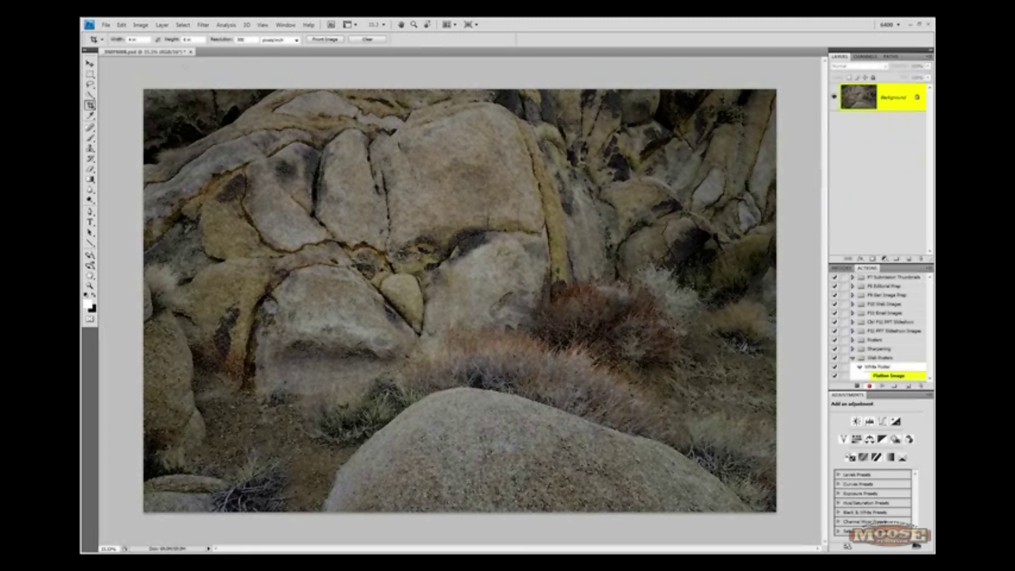
pyautogui.click(141, 25)
pyautogui.moveTo(196, 37)
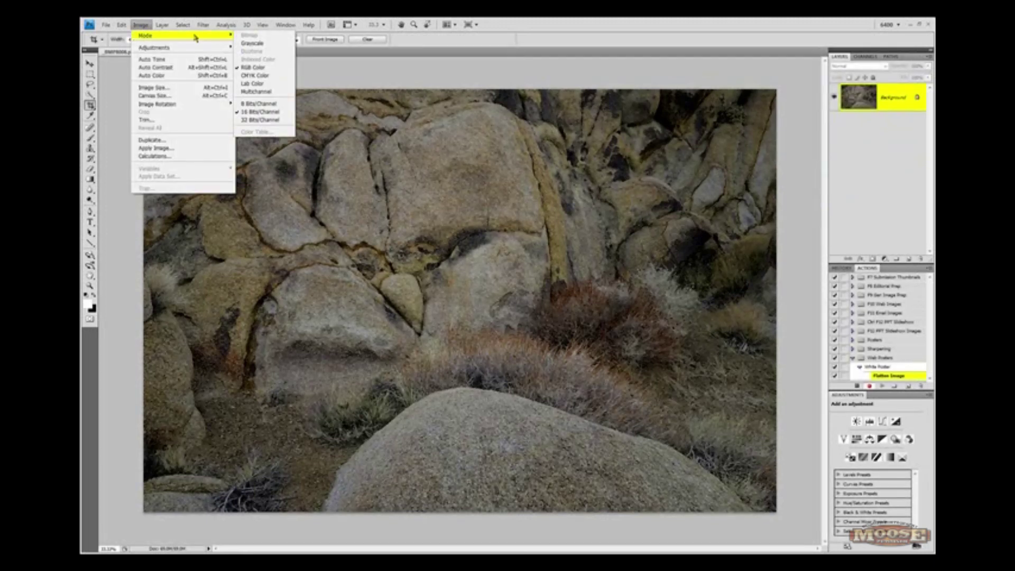
pyautogui.click(259, 103)
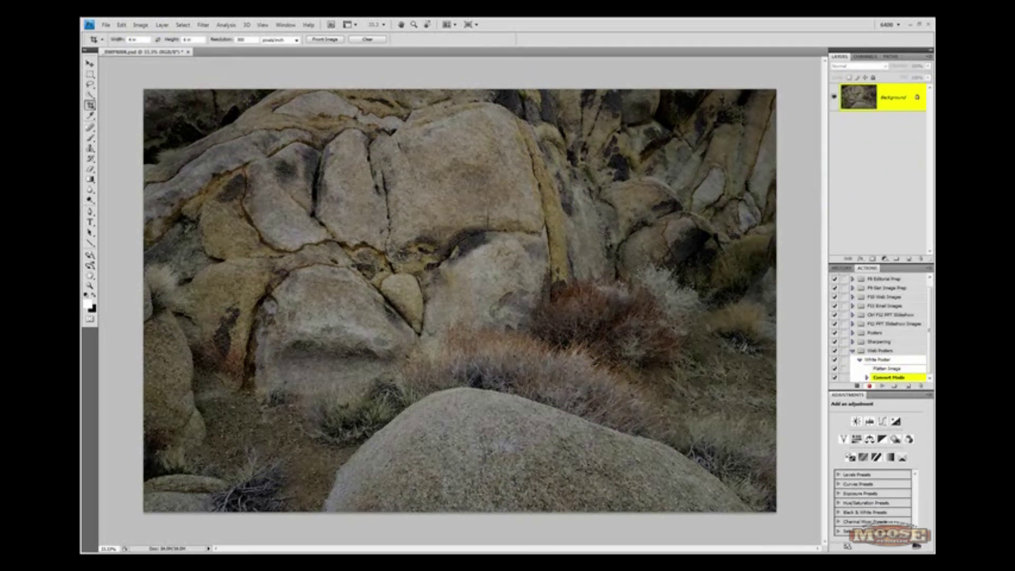
# - Convert the photo's colour profile from ProPhoto RGB to sRGB IEC61966-2.1
pyautogui.click(122, 25)
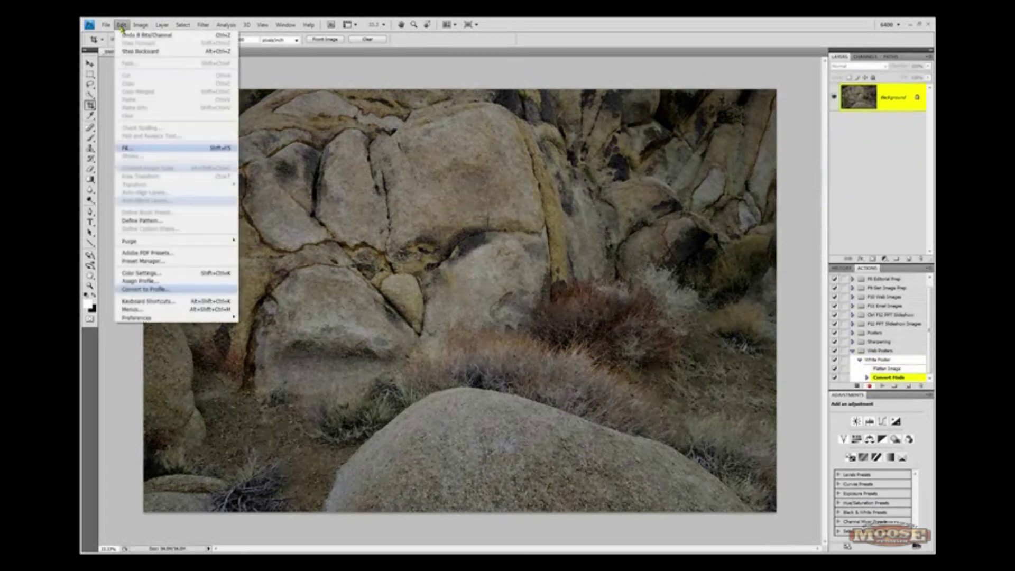
pyautogui.click(159, 290)
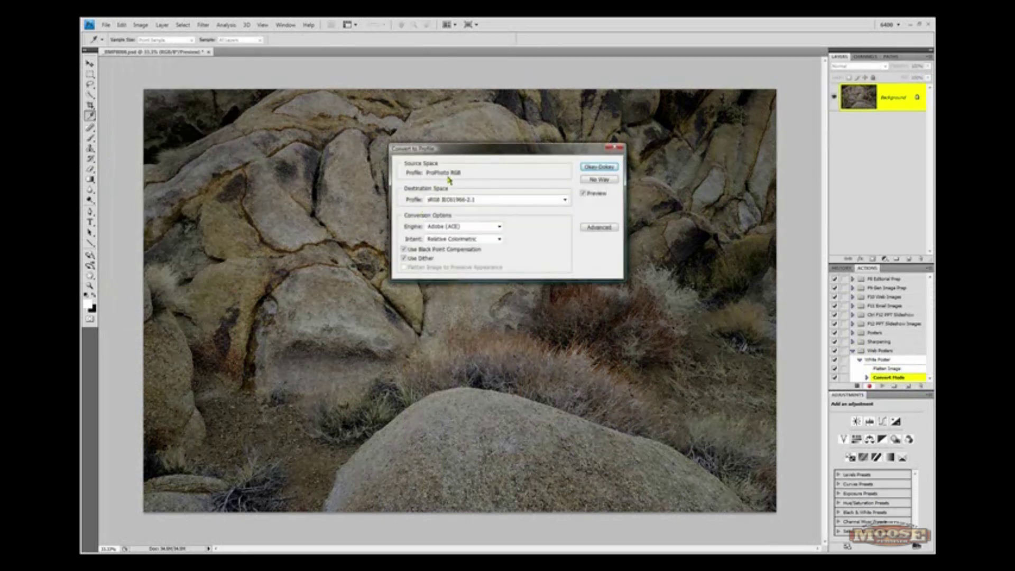
pyautogui.click(589, 167)
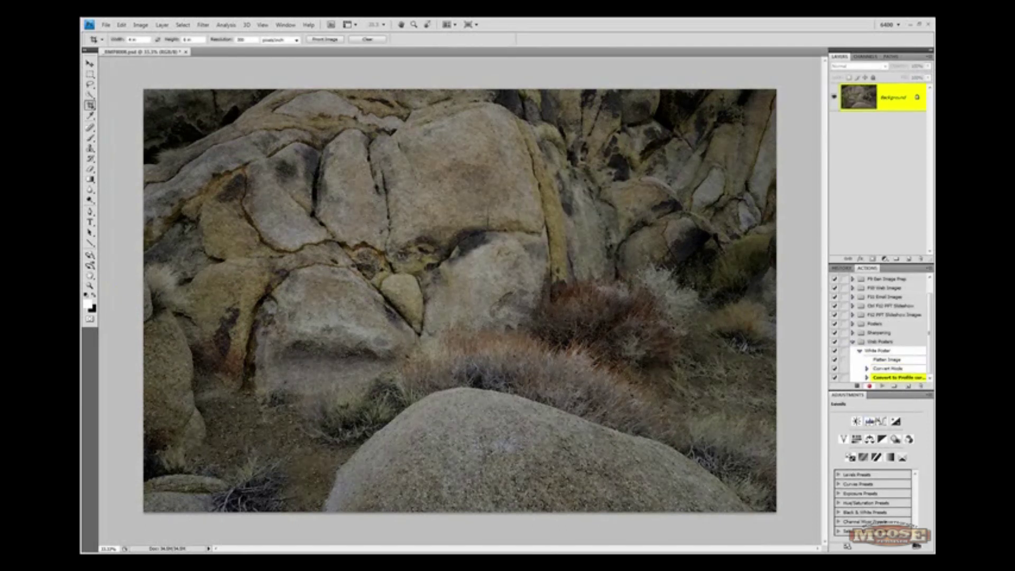
# - Brighten the photo with an upward-bowed Curves adjustment, then flatten it into the Background
pyautogui.click(882, 421)
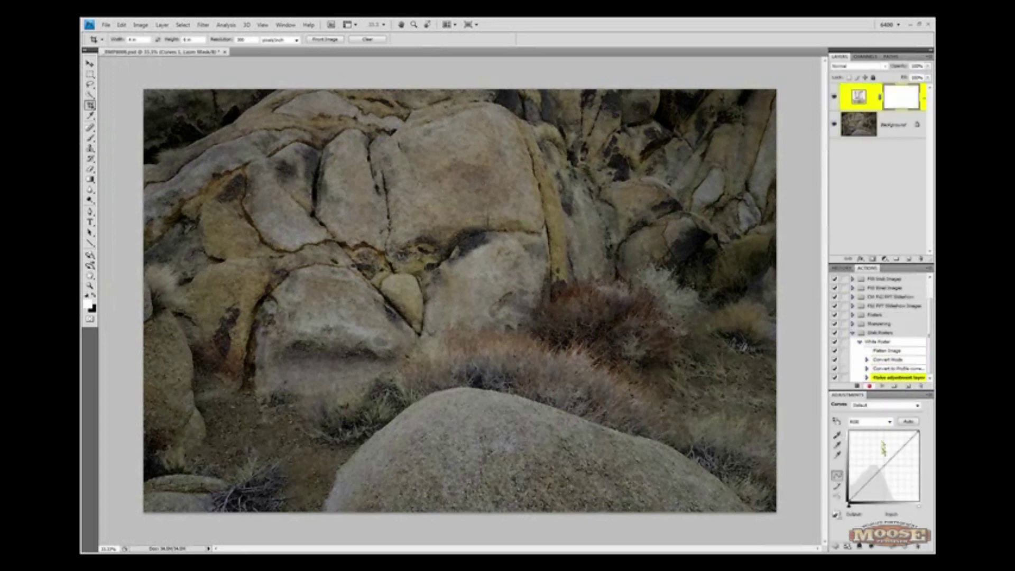
pyautogui.moveTo(883, 467); pyautogui.dragTo(881, 462)
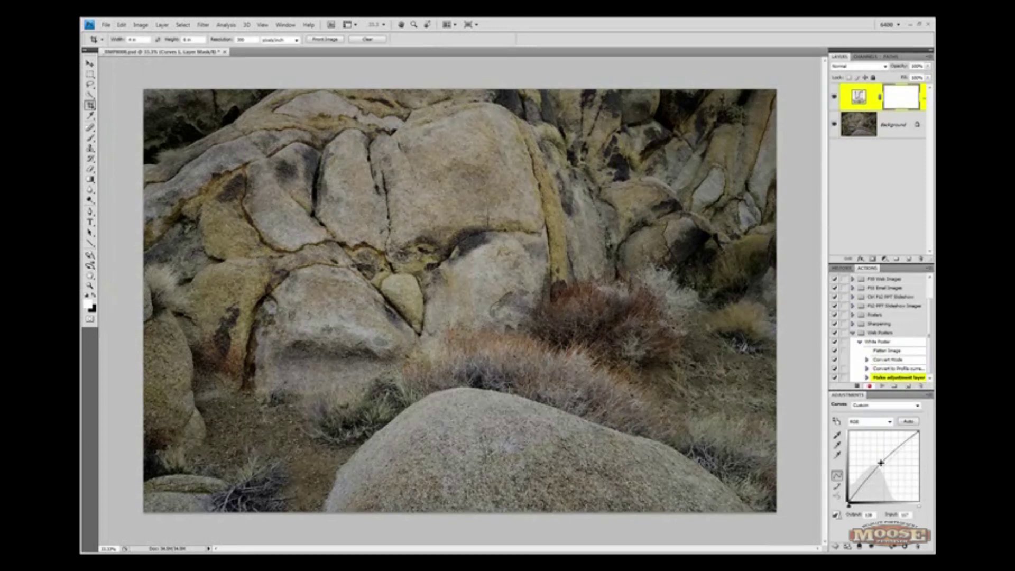
pyautogui.rightClick(893, 134)
pyautogui.click(856, 205)
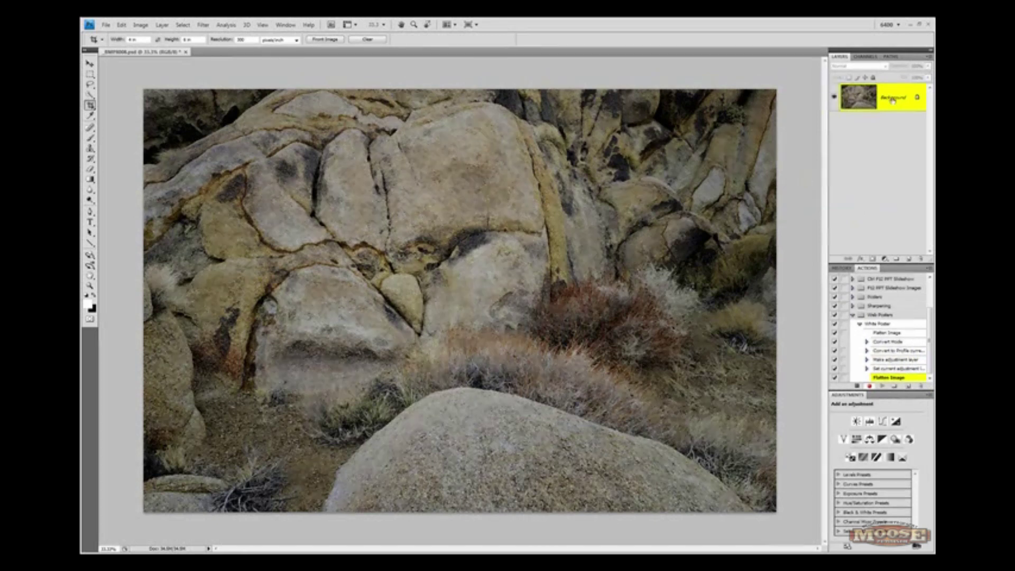
# - Turn the Background into Layer 0 and place a white Solid Color fill layer beneath it
pyautogui.keyDown('alt'); pyautogui.doubleClick(892, 99); pyautogui.keyUp('alt')
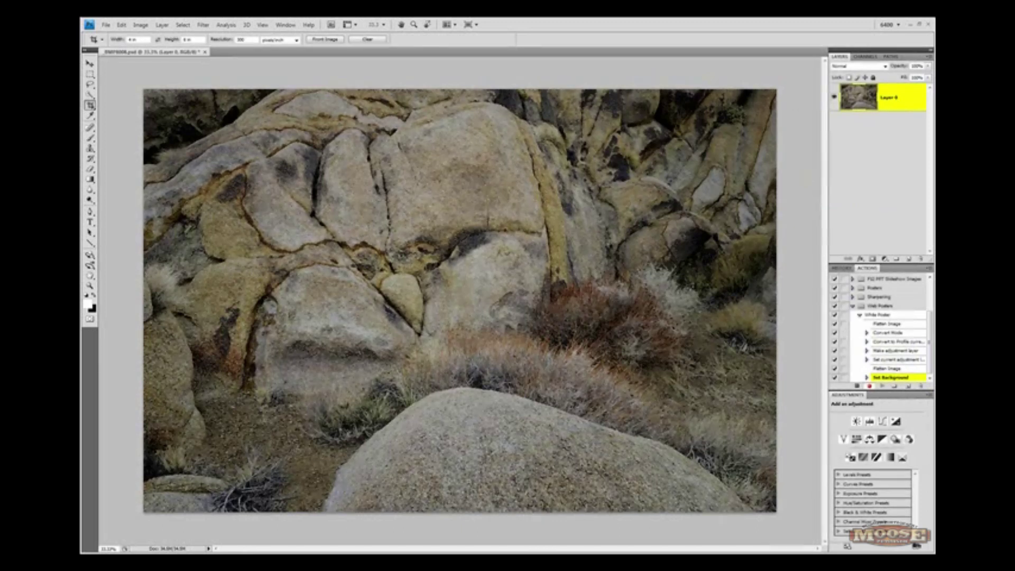
pyautogui.click(162, 25)
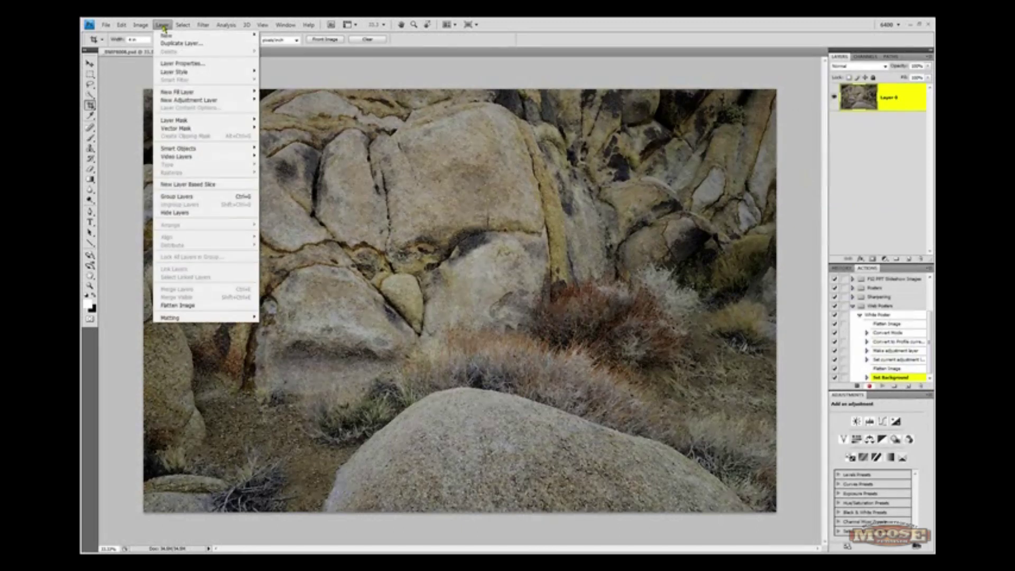
pyautogui.moveTo(201, 93)
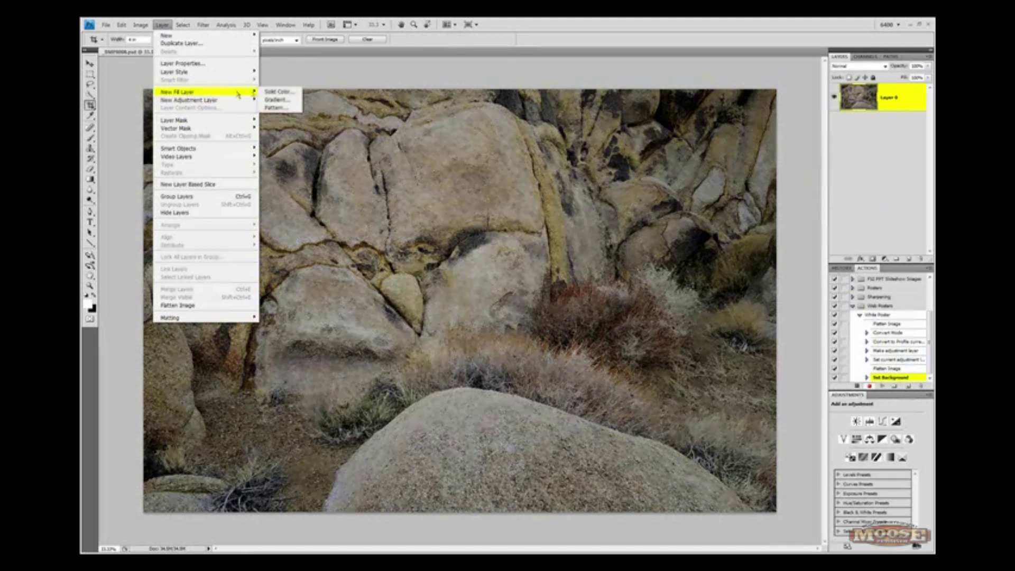
pyautogui.click(273, 93)
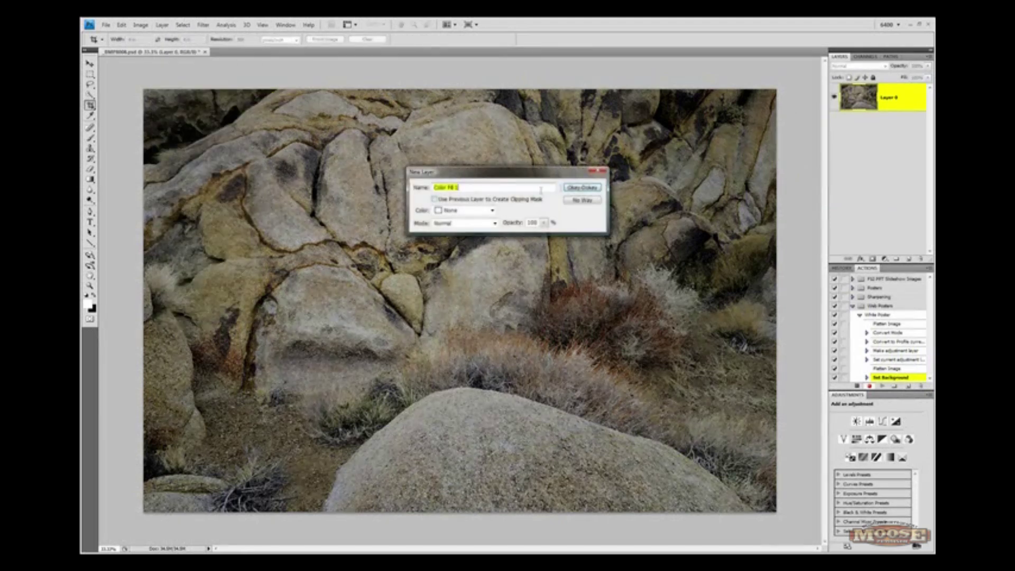
pyautogui.click(581, 188)
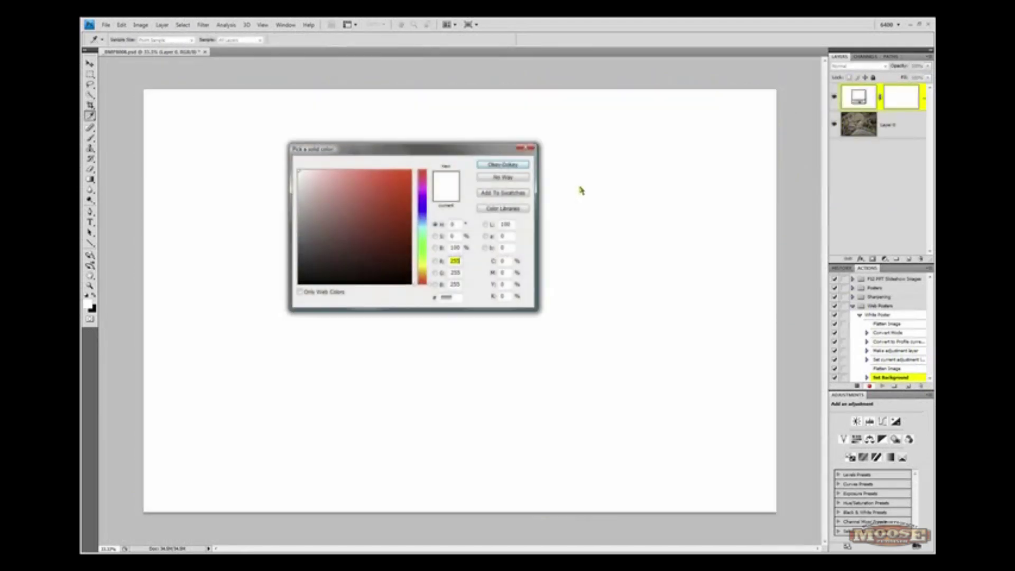
pyautogui.click(500, 166)
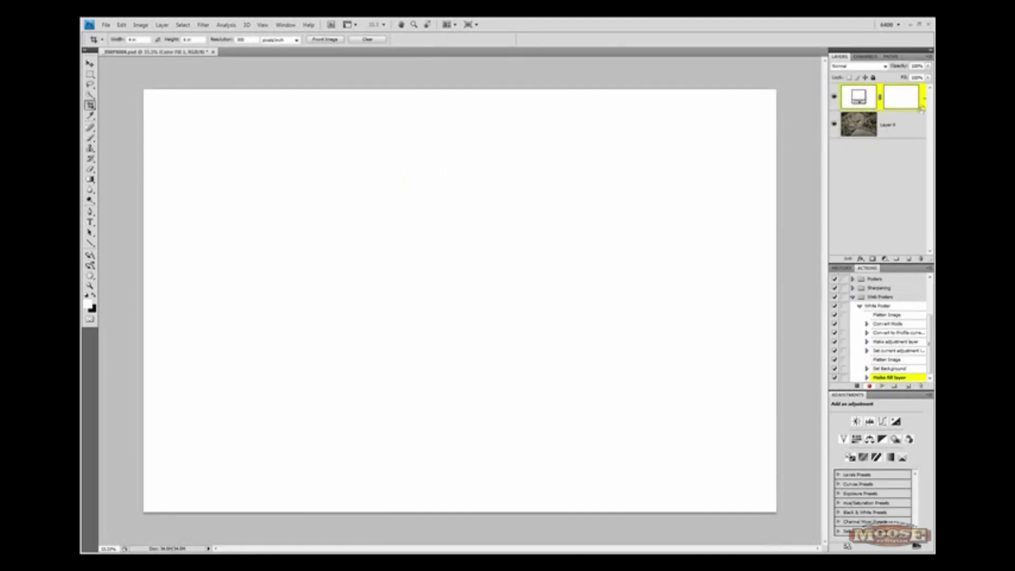
pyautogui.moveTo(923, 105); pyautogui.dragTo(922, 159)
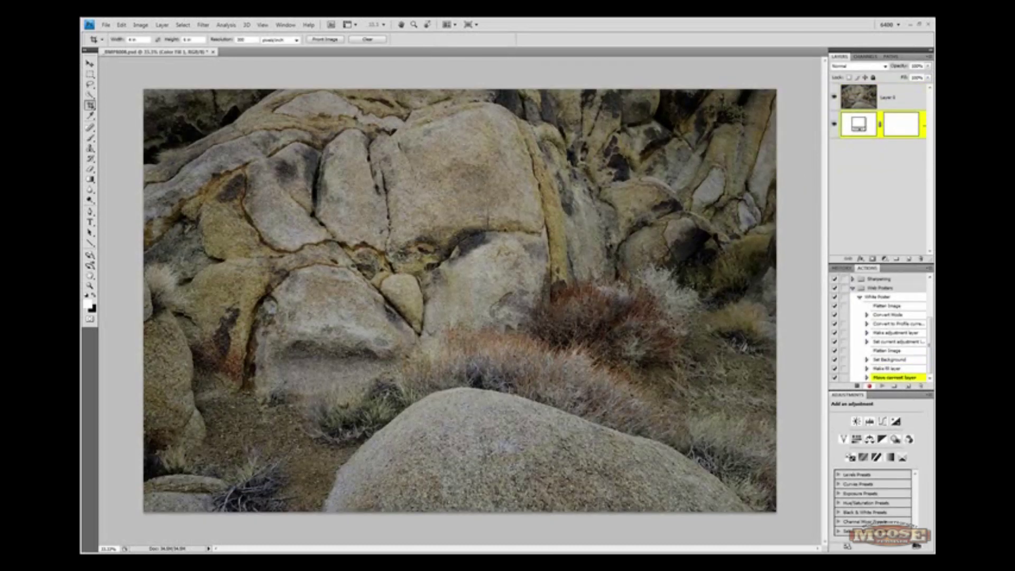
# - Crop outward with no fixed size, extending the canvas past the photo and well below it
pyautogui.hotkey('ctrl', '-')
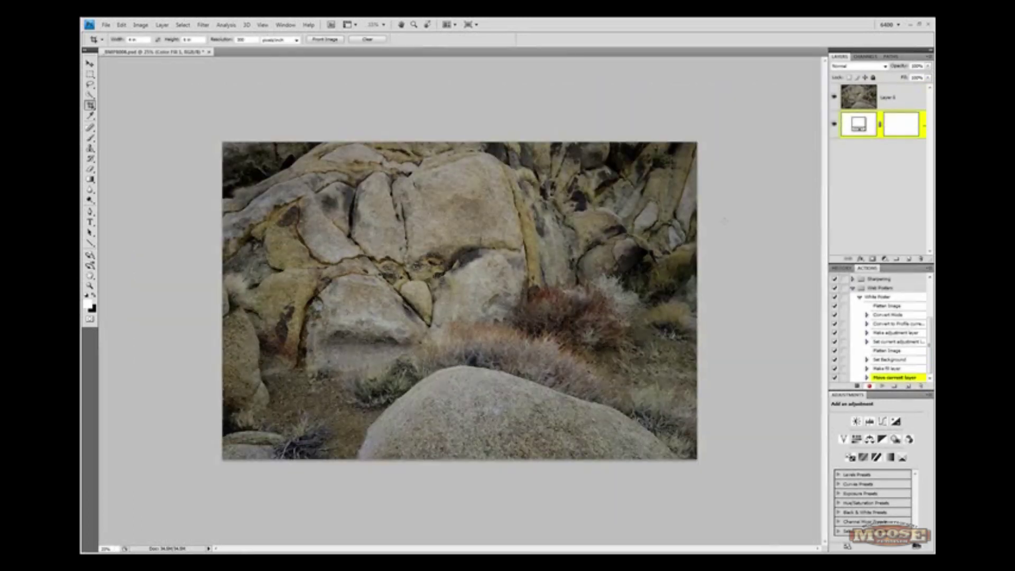
pyautogui.click(368, 41)
pyautogui.moveTo(222, 142); pyautogui.dragTo(739, 490)
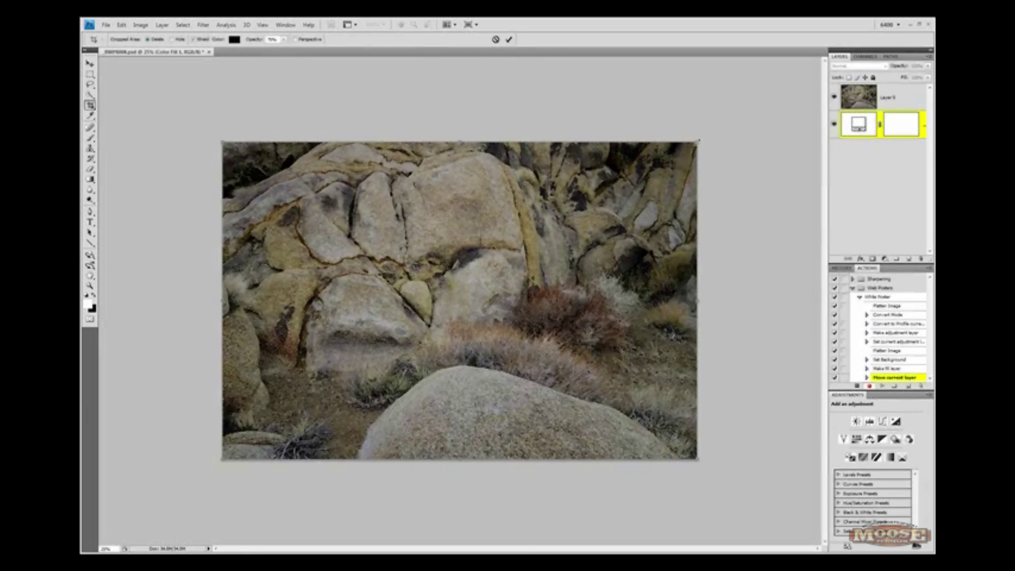
pyautogui.moveTo(698, 141); pyautogui.dragTo(739, 121)
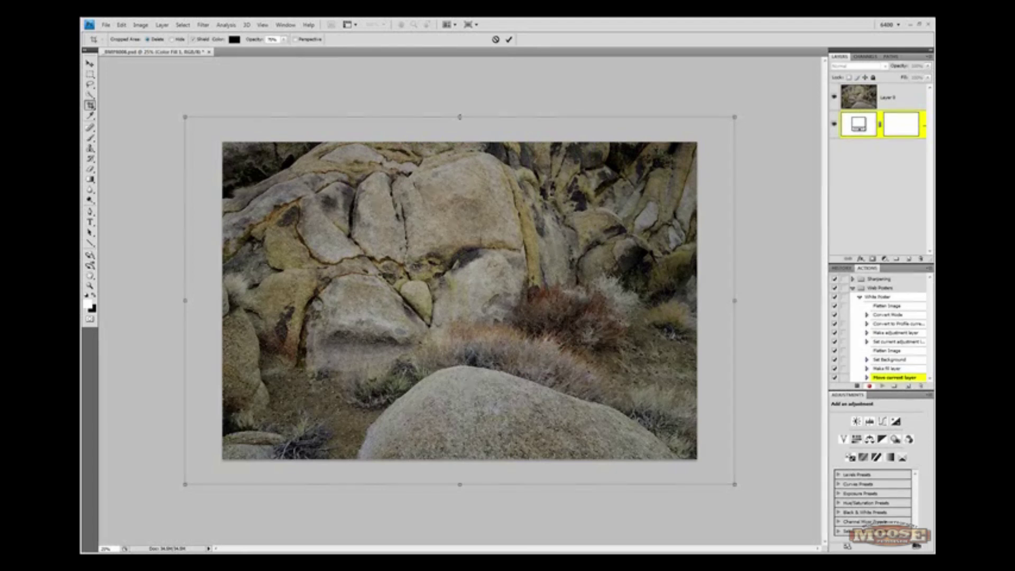
pyautogui.moveTo(460, 117); pyautogui.dragTo(460, 108)
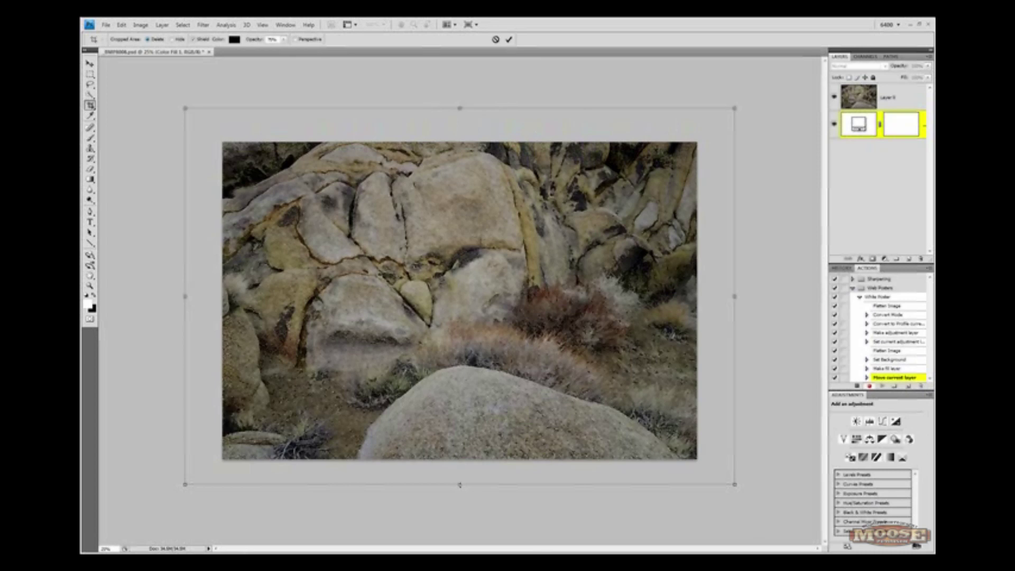
pyautogui.moveTo(460, 485); pyautogui.dragTo(460, 522)
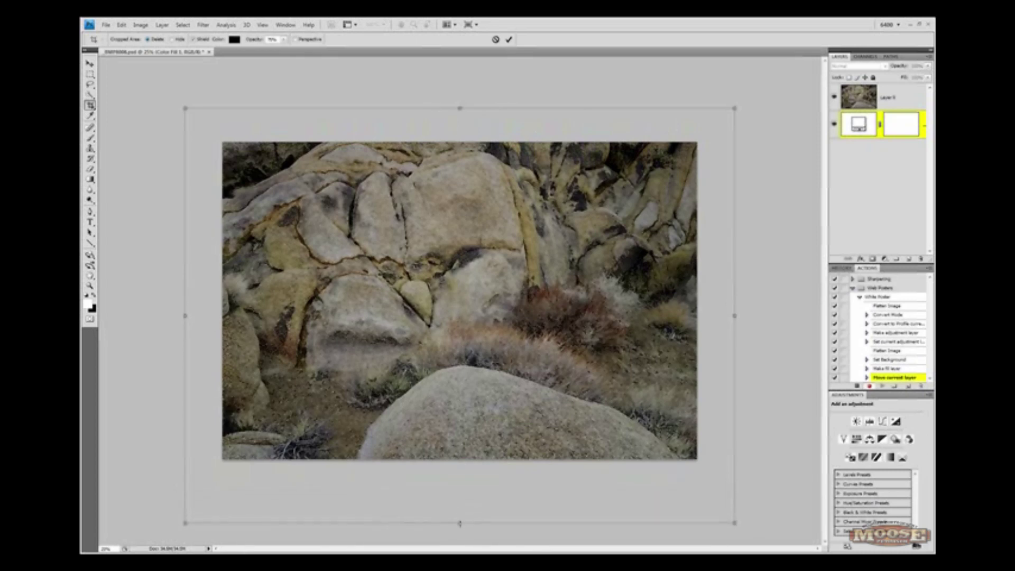
pyautogui.moveTo(460, 523); pyautogui.dragTo(459, 525)
pyautogui.moveTo(459, 524); pyautogui.dragTo(459, 526)
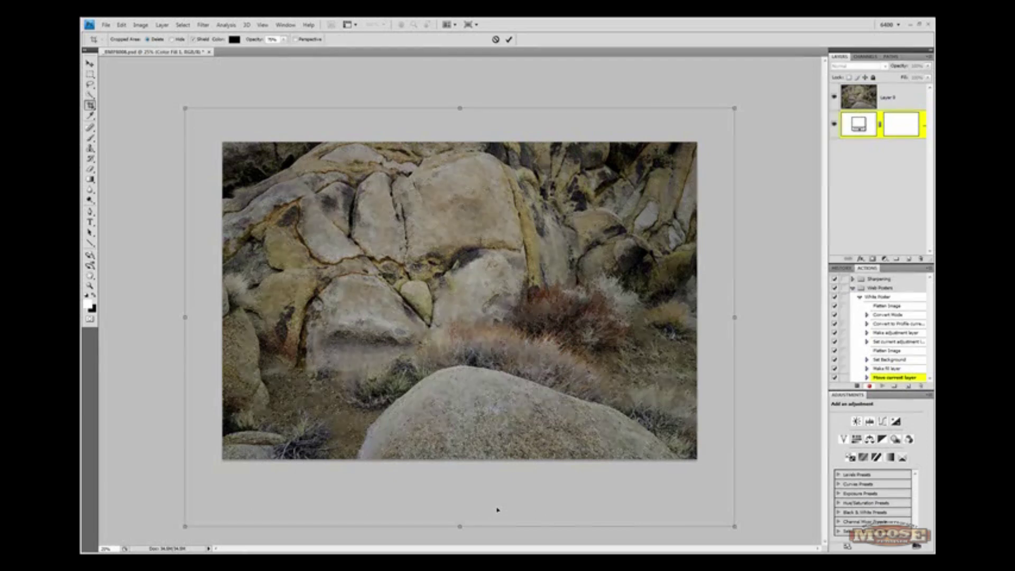
pyautogui.press('Return')
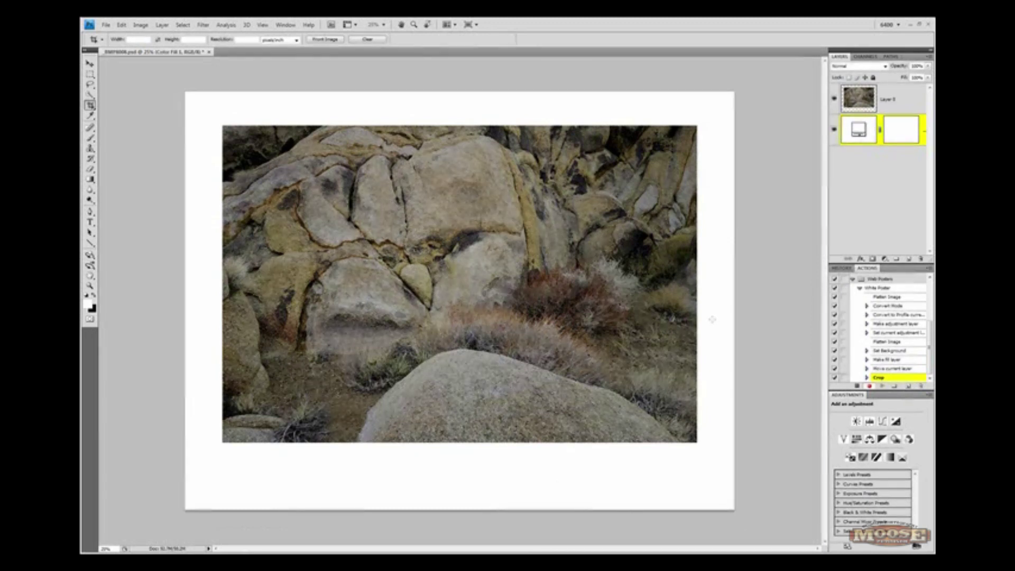
# - Give Layer 0 a soft drop shadow with larger distance, spread and size at 30% opacity
pyautogui.click(896, 102)
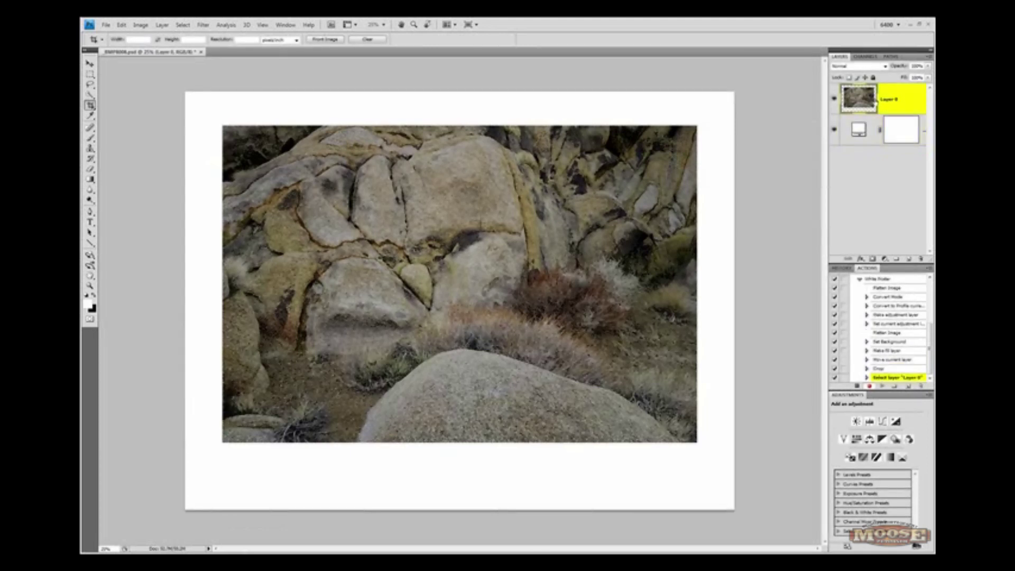
pyautogui.click(860, 259)
pyautogui.click(827, 282)
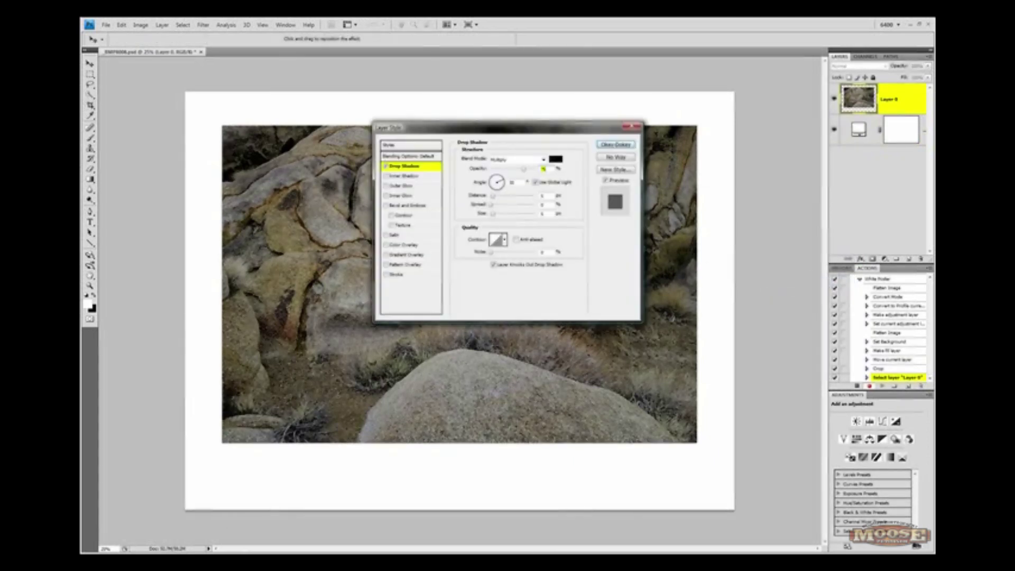
pyautogui.click(535, 183)
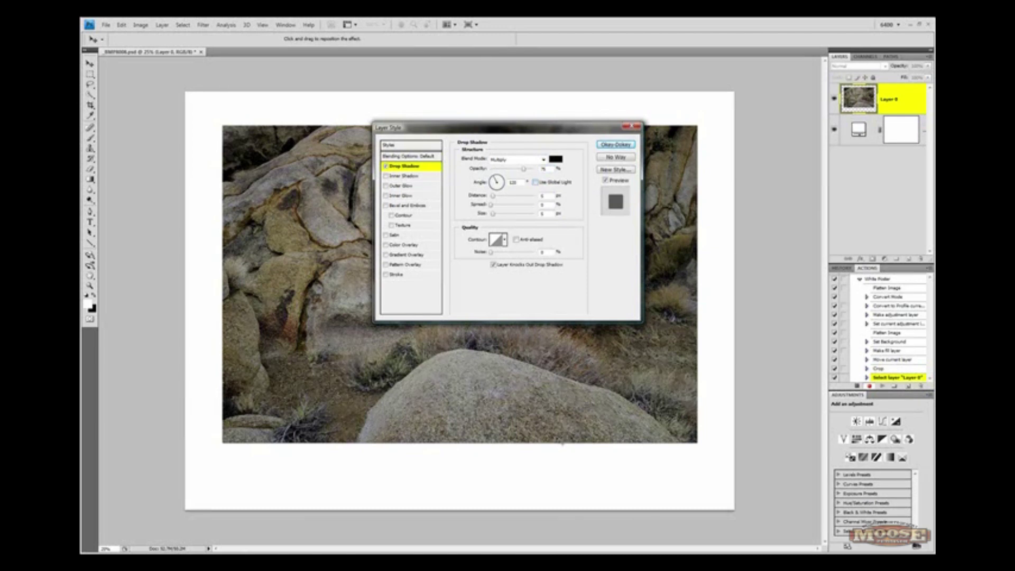
pyautogui.moveTo(562, 444); pyautogui.dragTo(565, 448)
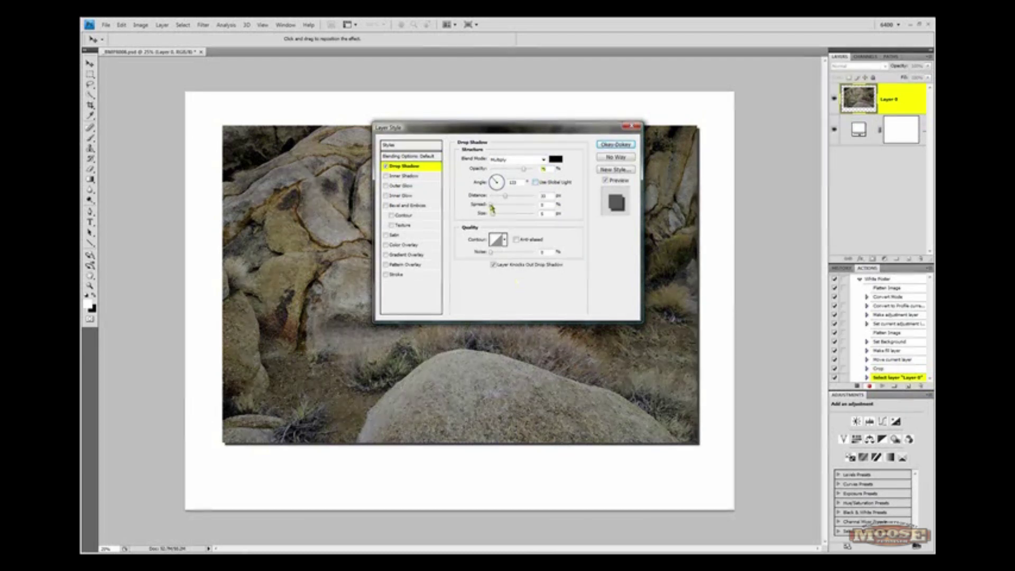
pyautogui.moveTo(492, 209); pyautogui.dragTo(498, 210)
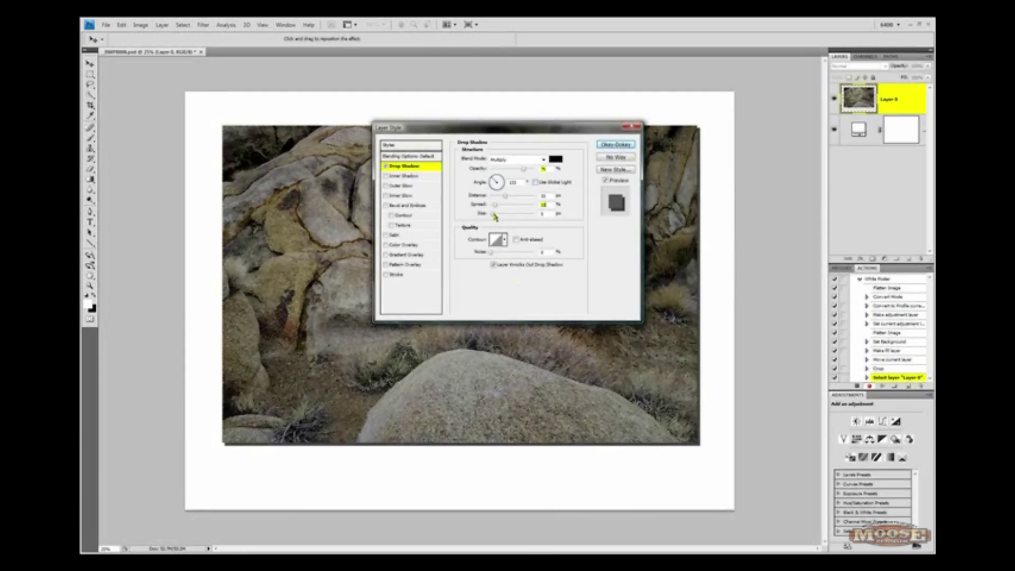
pyautogui.moveTo(495, 215); pyautogui.dragTo(505, 215)
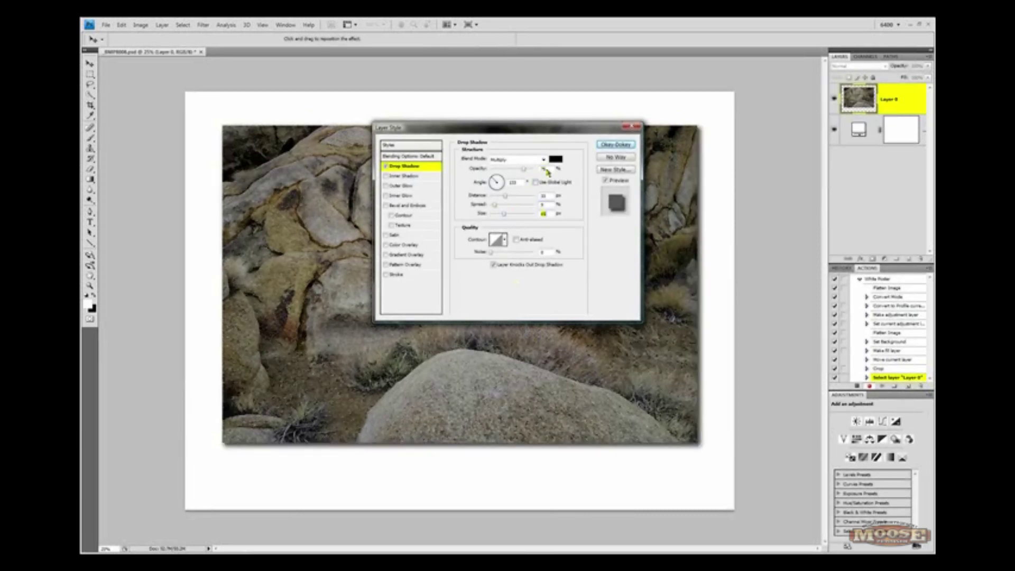
pyautogui.click(543, 169)
pyautogui.write('30')
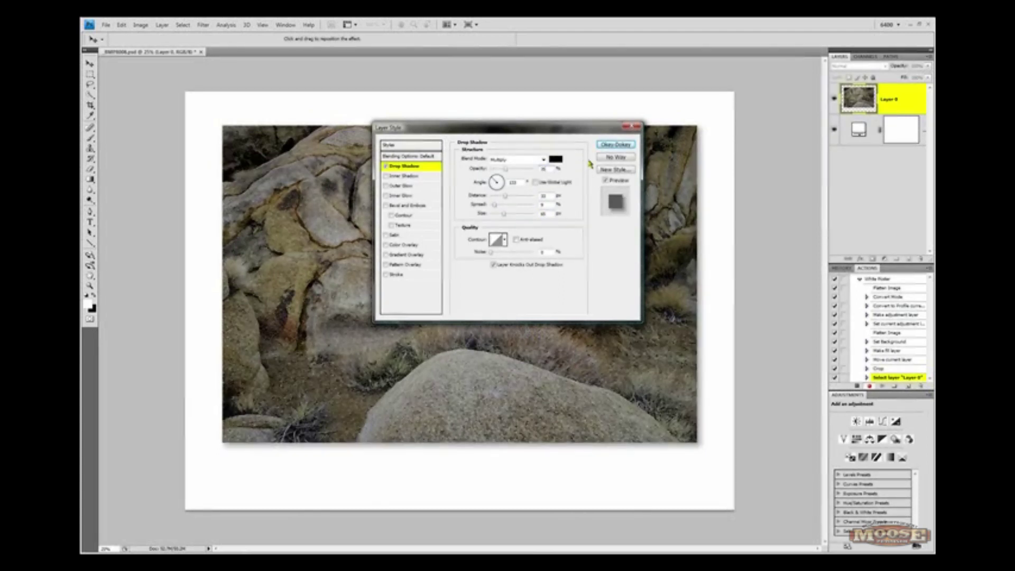
pyautogui.click(616, 145)
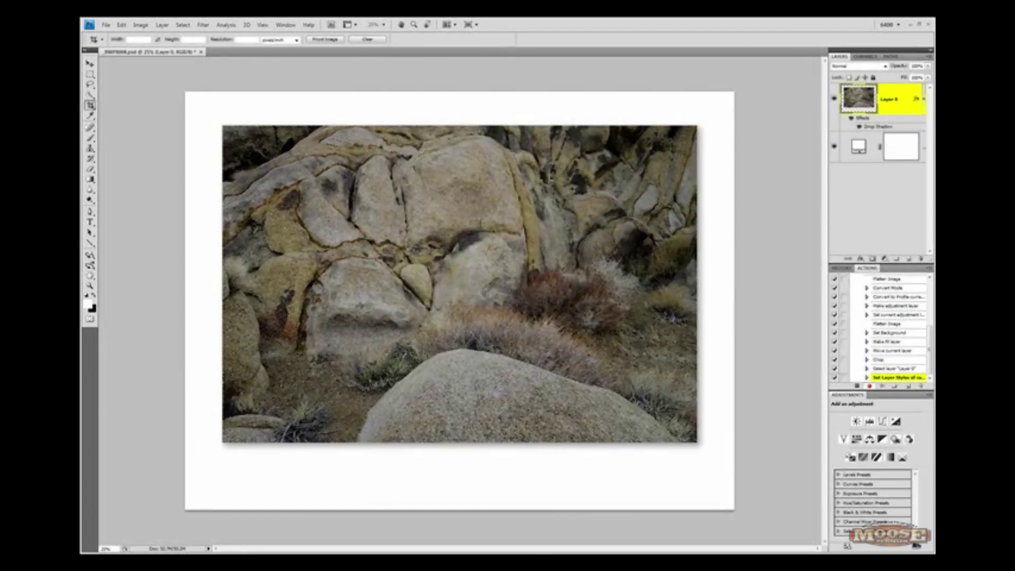
pyautogui.press('t')
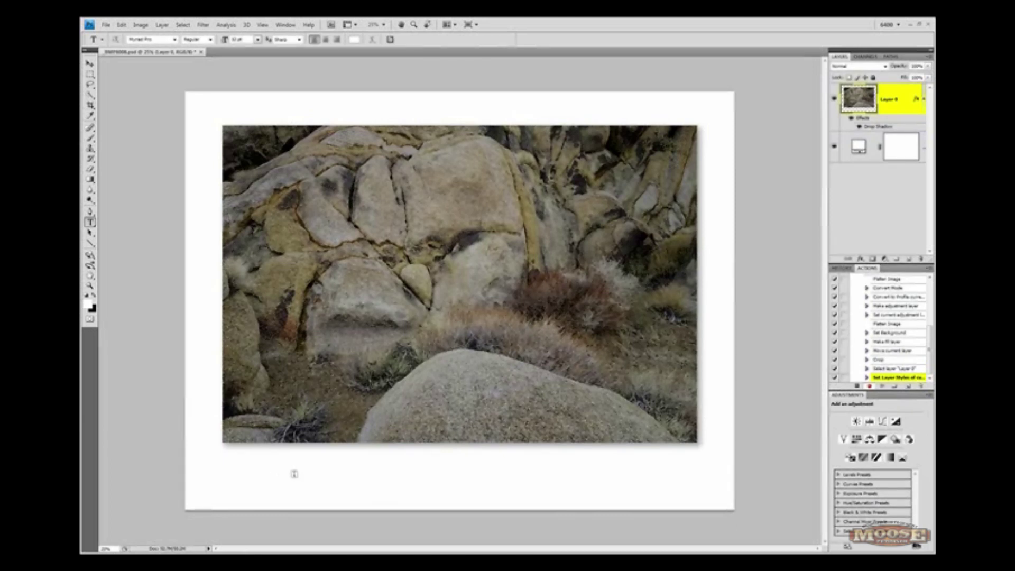
# - Type the caption 'Moose Peterson Gallery Series' below the photo and colour it black (000000)
pyautogui.click(294, 473)
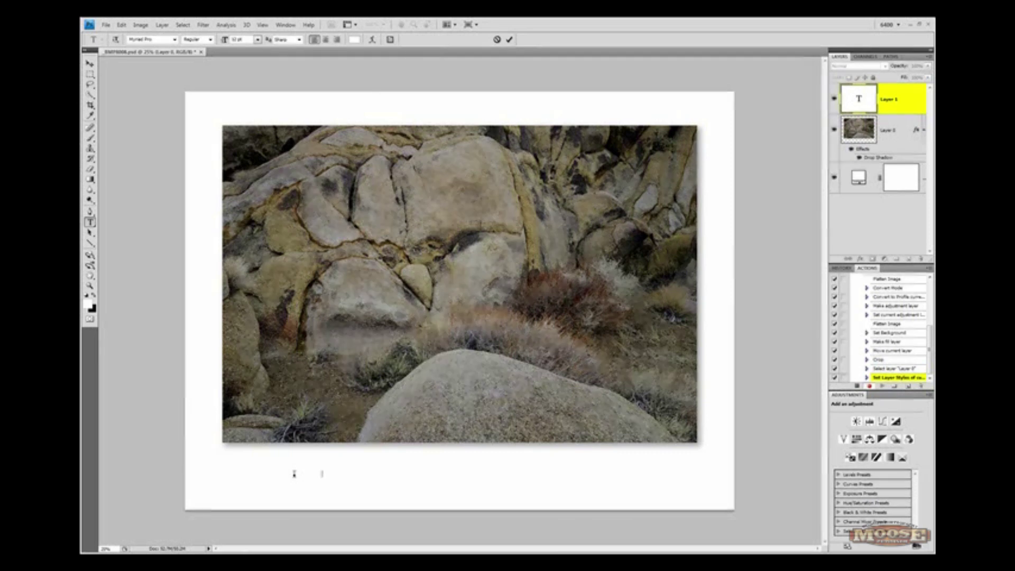
pyautogui.moveTo(294, 474); pyautogui.dragTo(361, 474)
pyautogui.doubleClick(347, 473)
pyautogui.moveTo(316, 471); pyautogui.dragTo(276, 470)
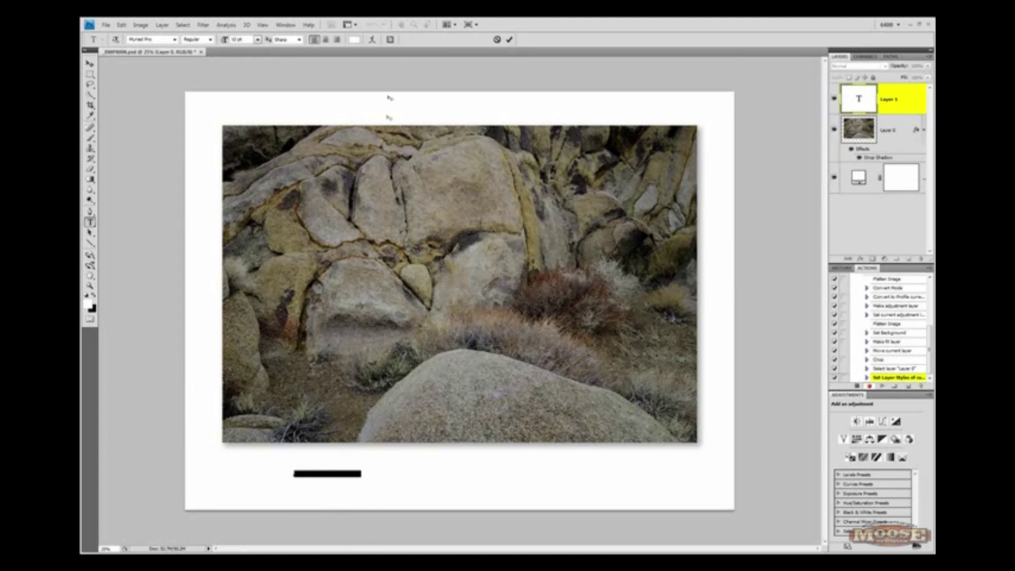
pyautogui.click(357, 40)
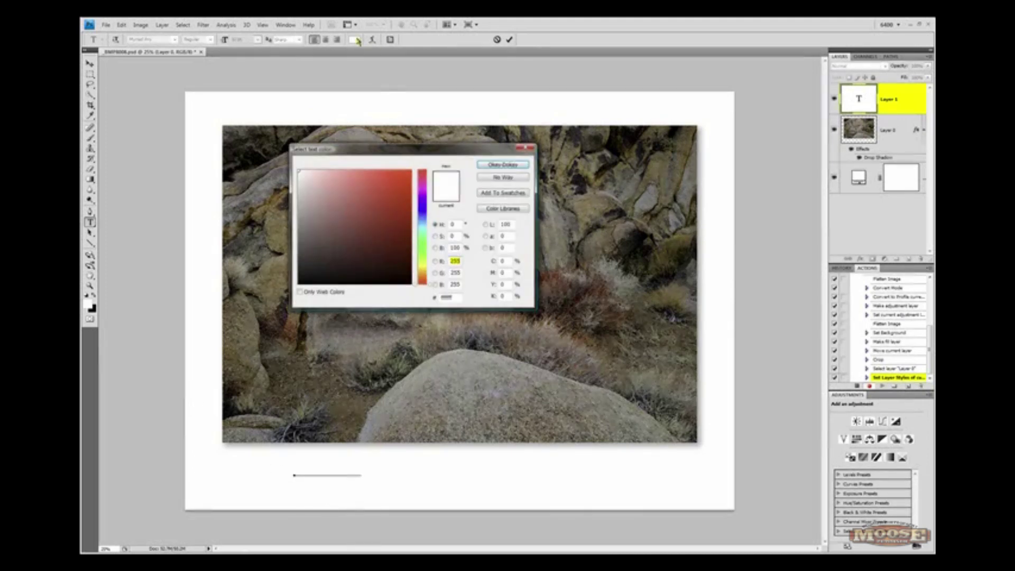
pyautogui.write('0')
pyautogui.press('Tab')
pyautogui.write('0')
pyautogui.press('Tab')
pyautogui.write('0')
pyautogui.press('Tab')
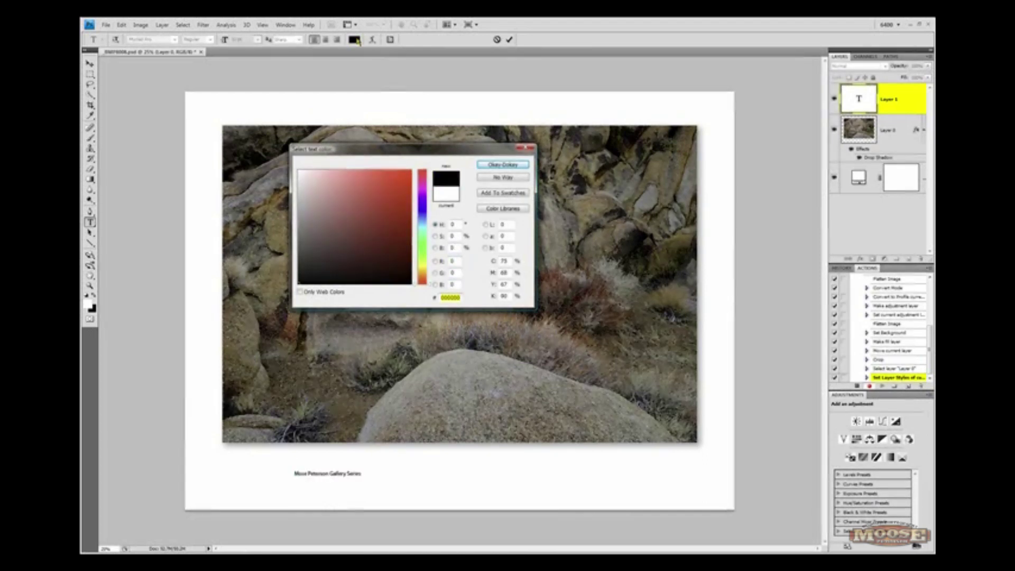
pyautogui.click(503, 164)
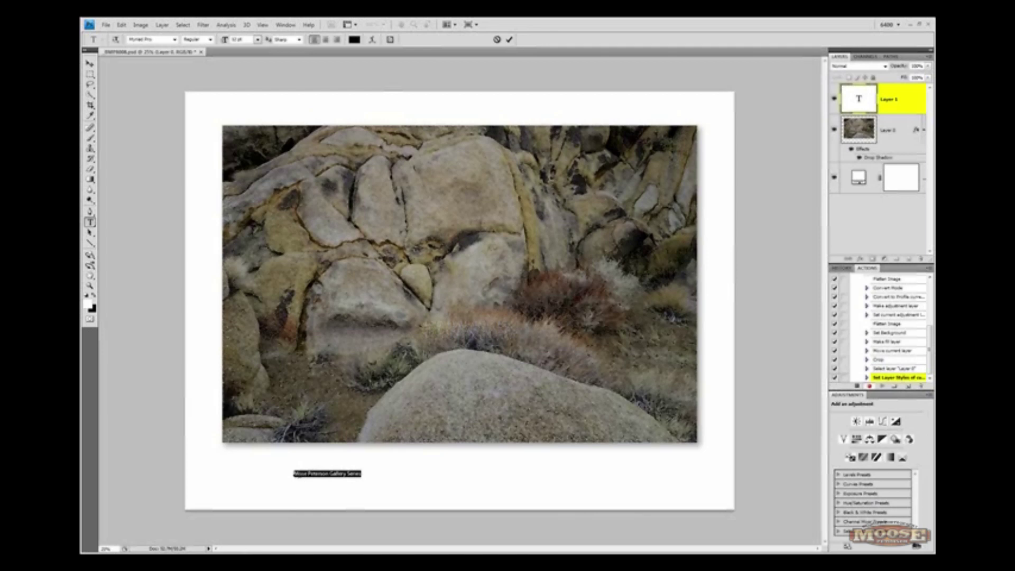
# - Set the caption to a larger font size and commit the text layer
pyautogui.click(297, 474)
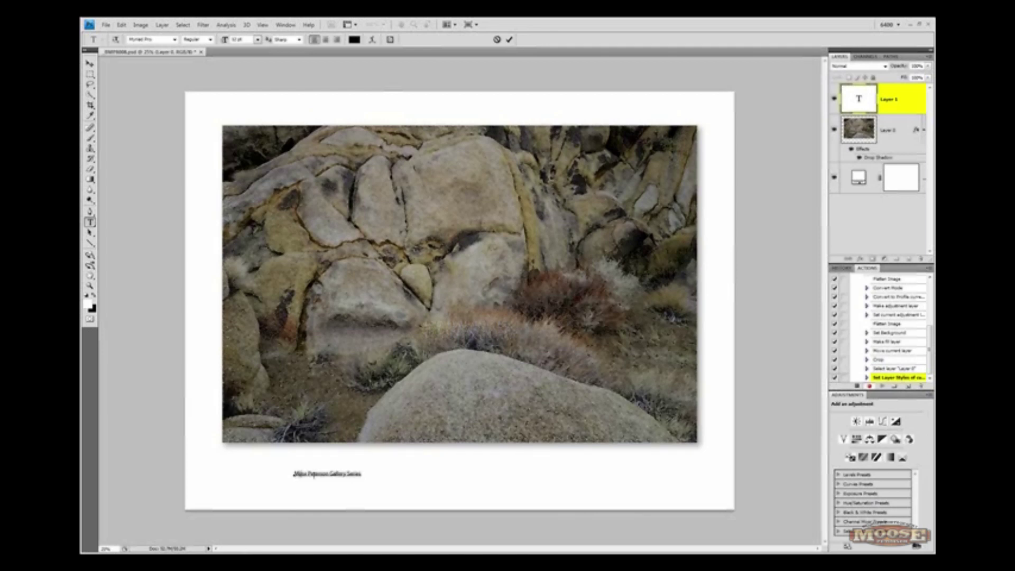
pyautogui.moveTo(367, 473); pyautogui.dragTo(292, 473)
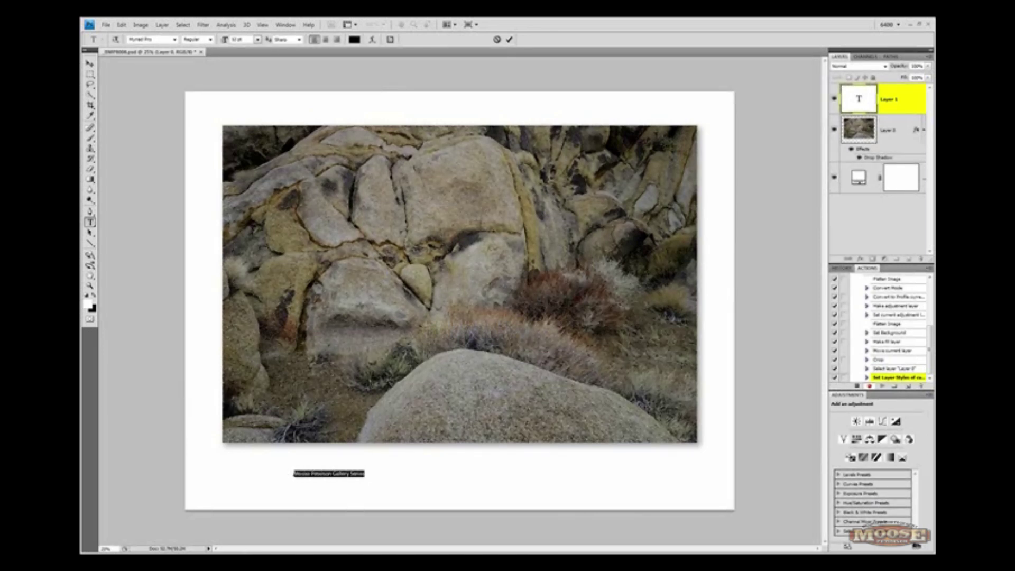
pyautogui.click(257, 40)
pyautogui.click(259, 165)
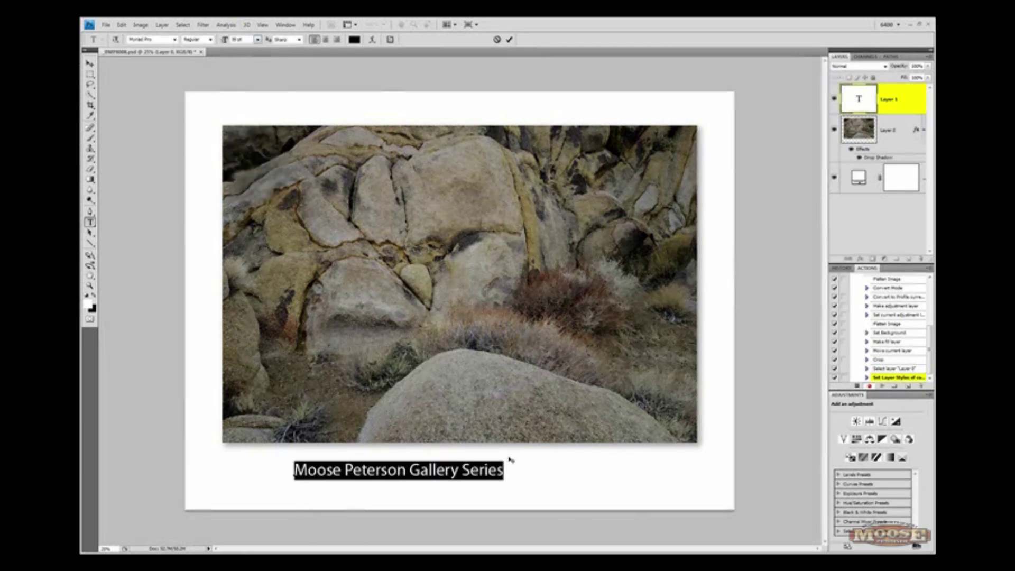
pyautogui.click(510, 41)
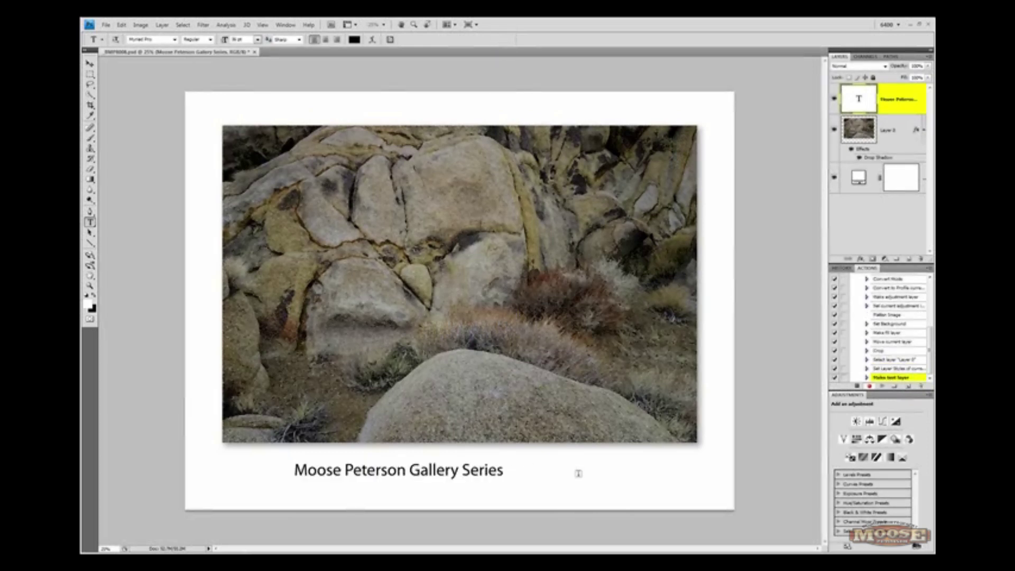
# - Stretch the caption wider to the right with Free Transform and apply it
pyautogui.hotkey('ctrl', 't')
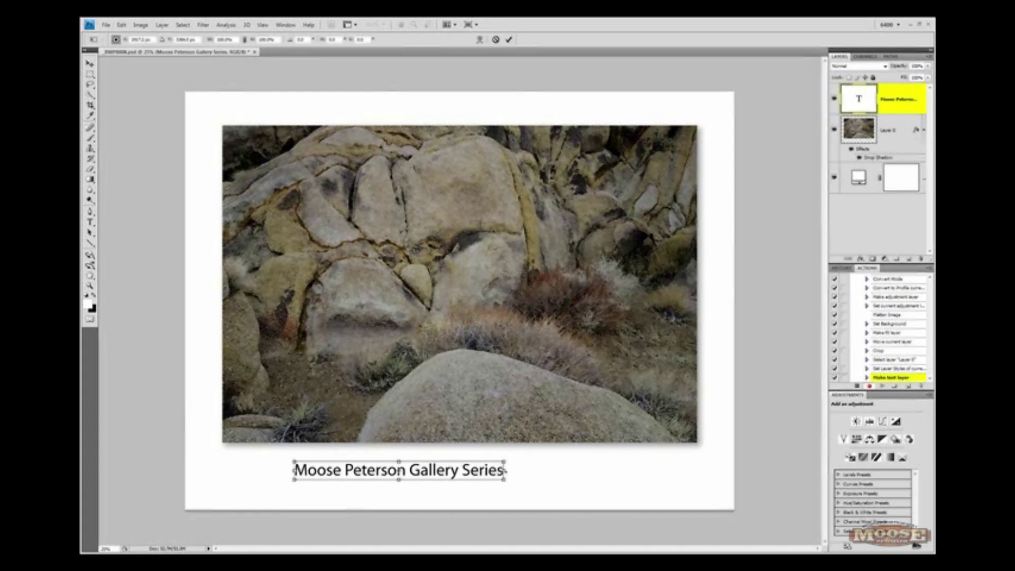
pyautogui.moveTo(506, 470); pyautogui.dragTo(588, 480)
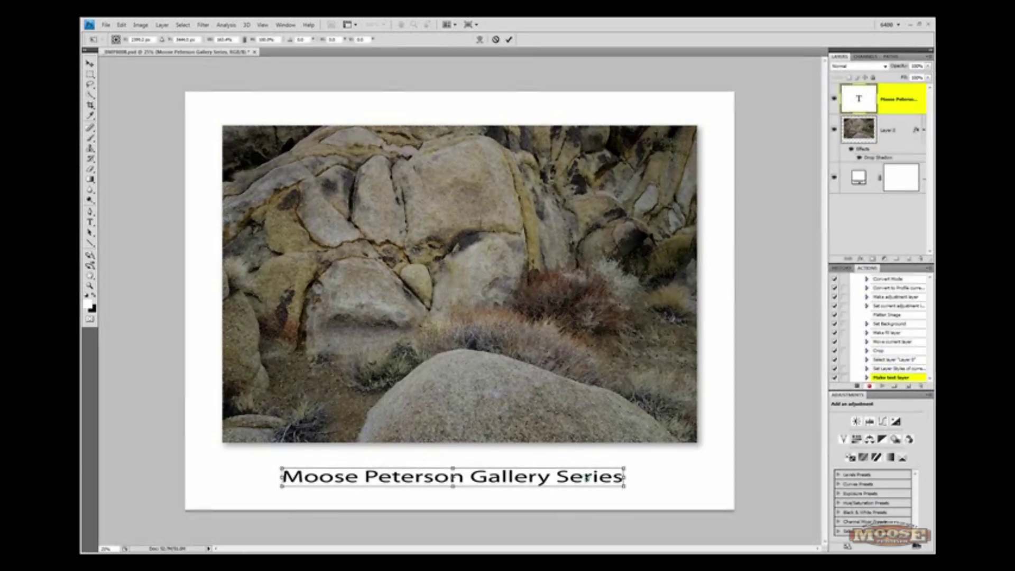
pyautogui.press('Return')
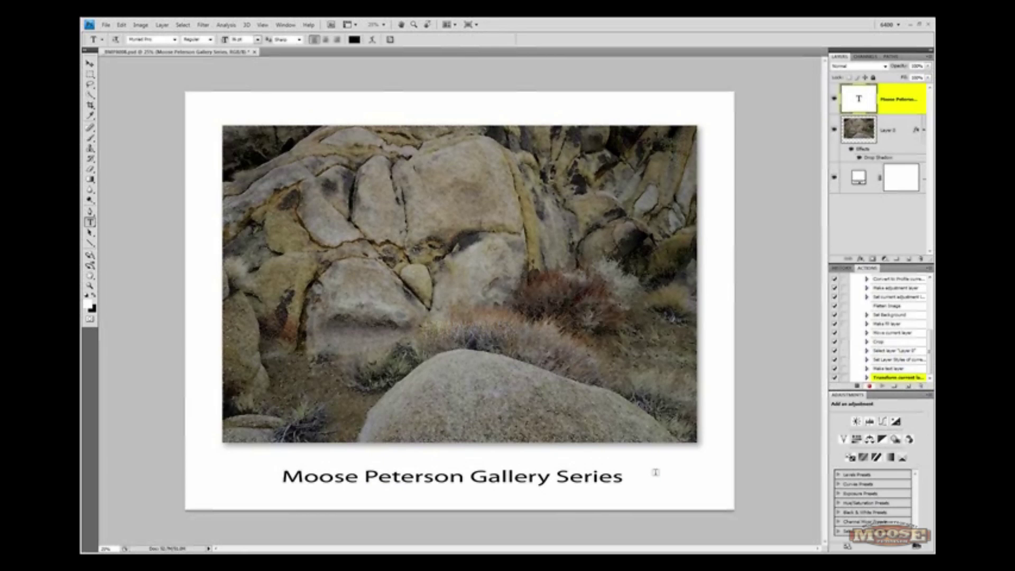
# - Add a global-light drop shadow and bevel and emboss to the caption, then lower its opacity to about 75%
pyautogui.click(861, 259)
pyautogui.click(821, 280)
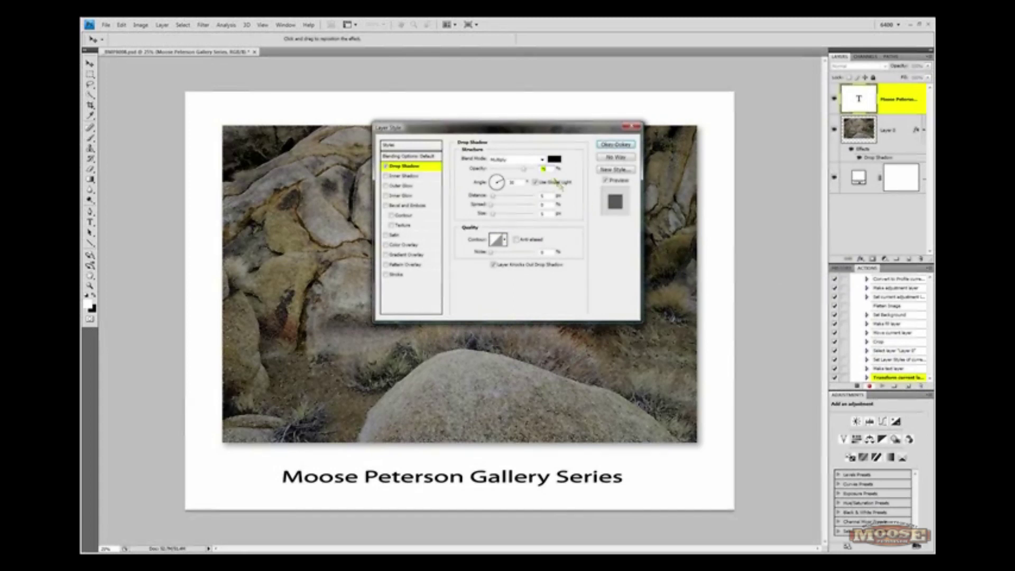
pyautogui.write('5')
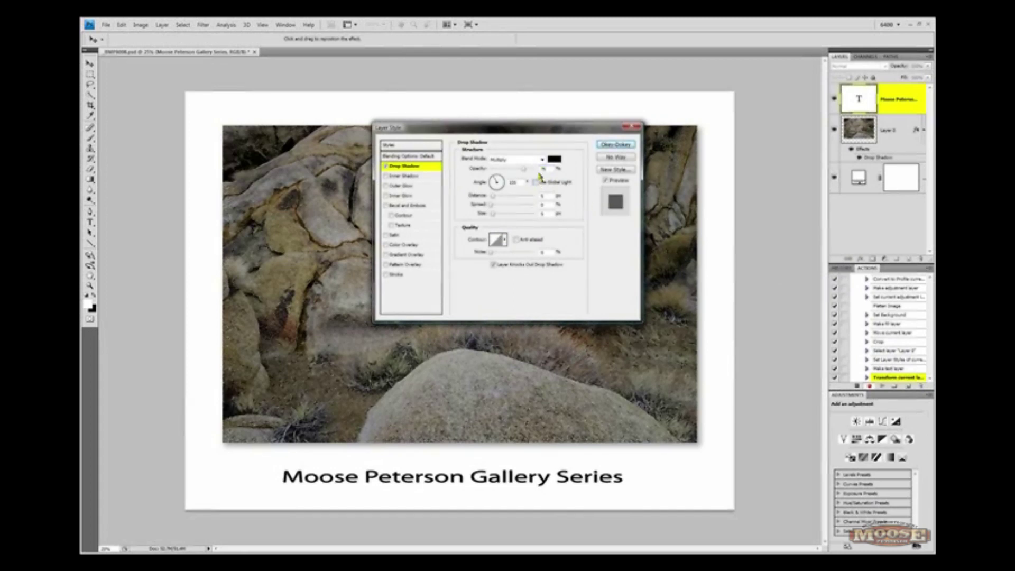
pyautogui.click(536, 181)
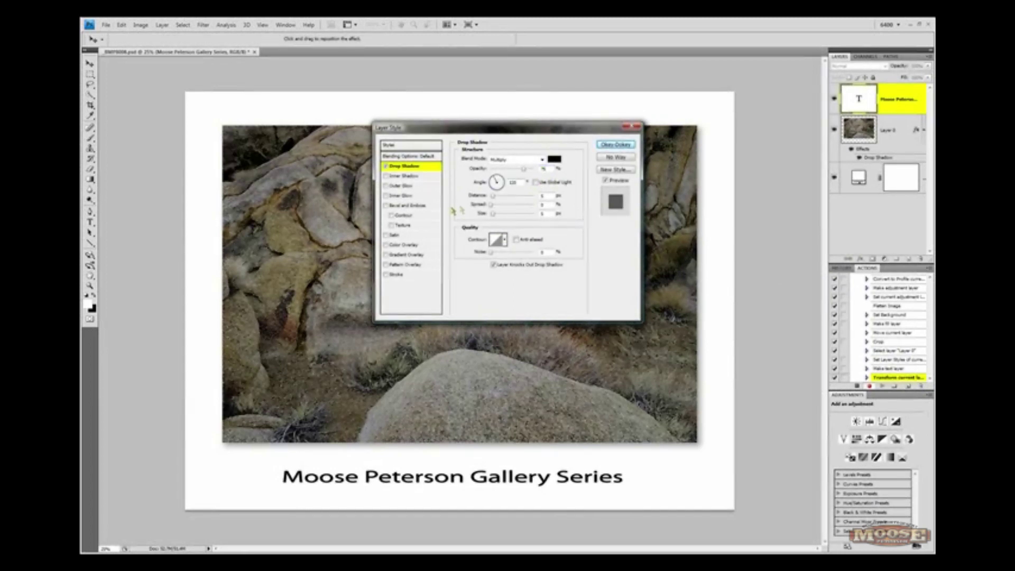
pyautogui.click(386, 206)
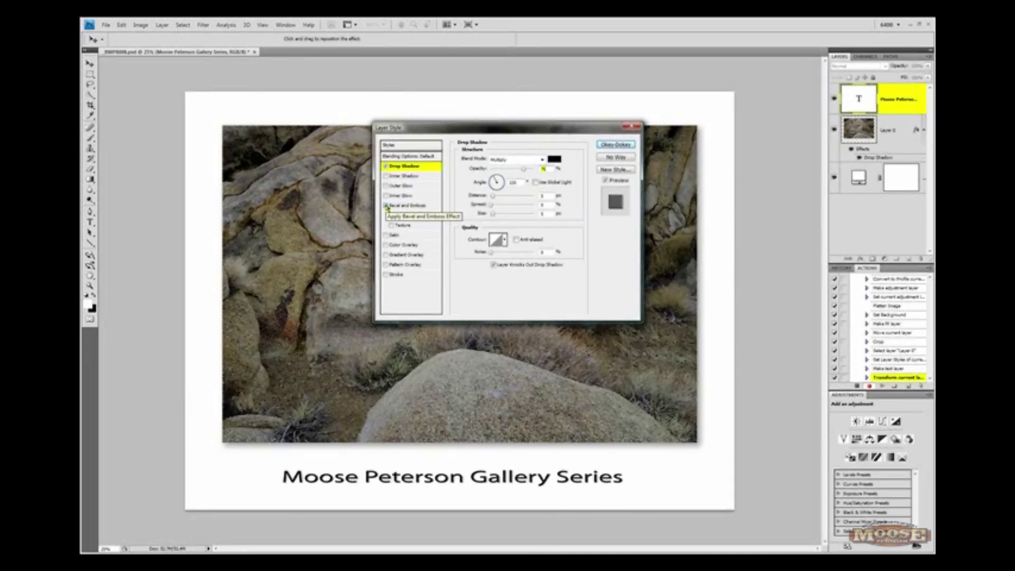
pyautogui.click(615, 145)
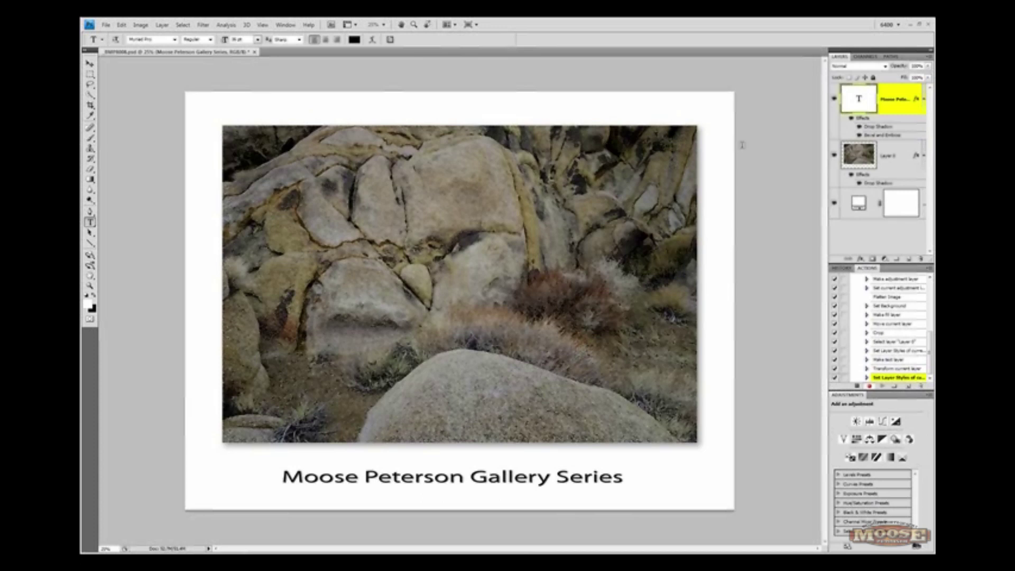
pyautogui.moveTo(900, 68); pyautogui.dragTo(871, 67)
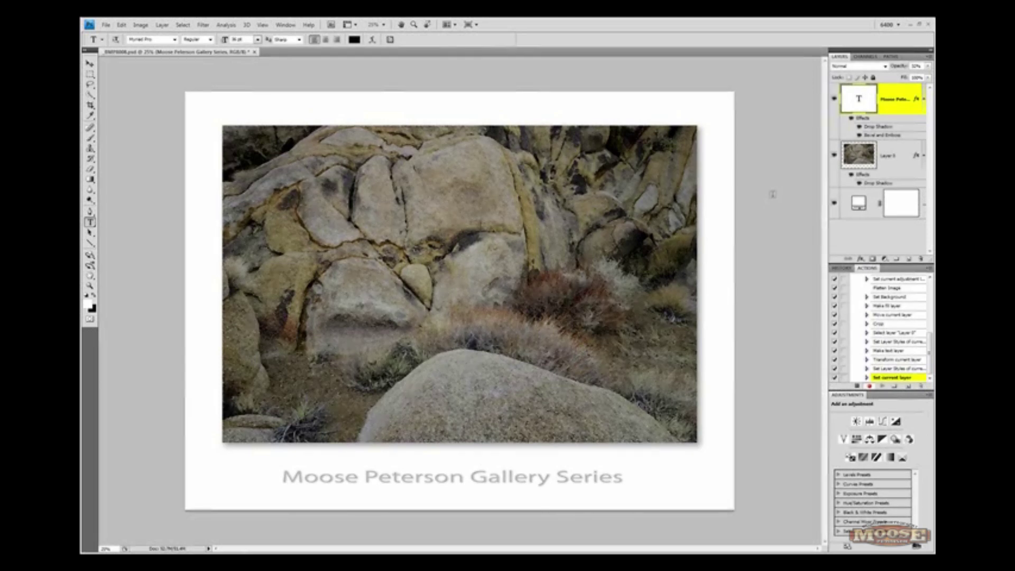
# - Flatten all the poster's layers into a single image
pyautogui.rightClick(873, 217)
pyautogui.press('Escape')
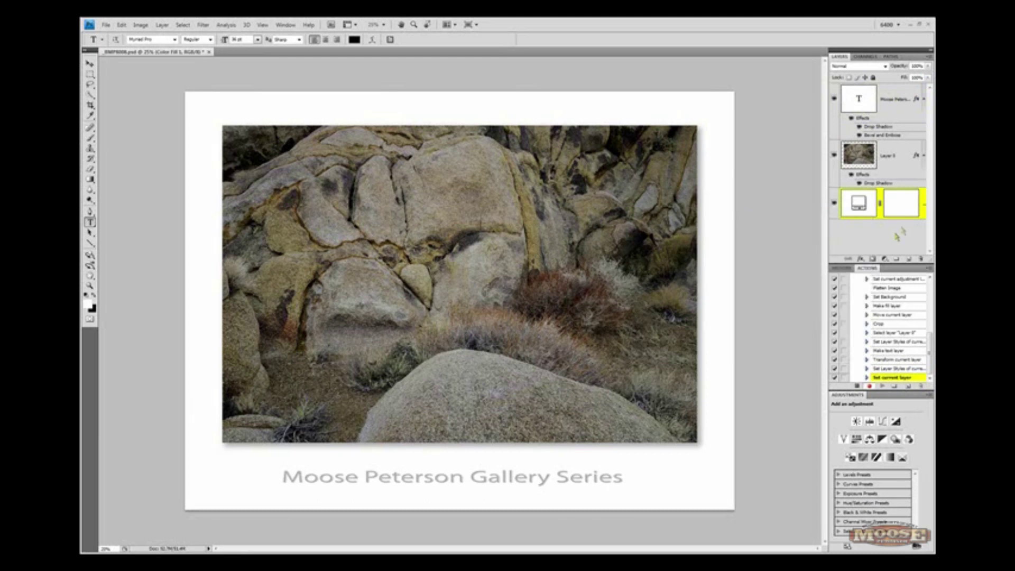
pyautogui.rightClick(917, 217)
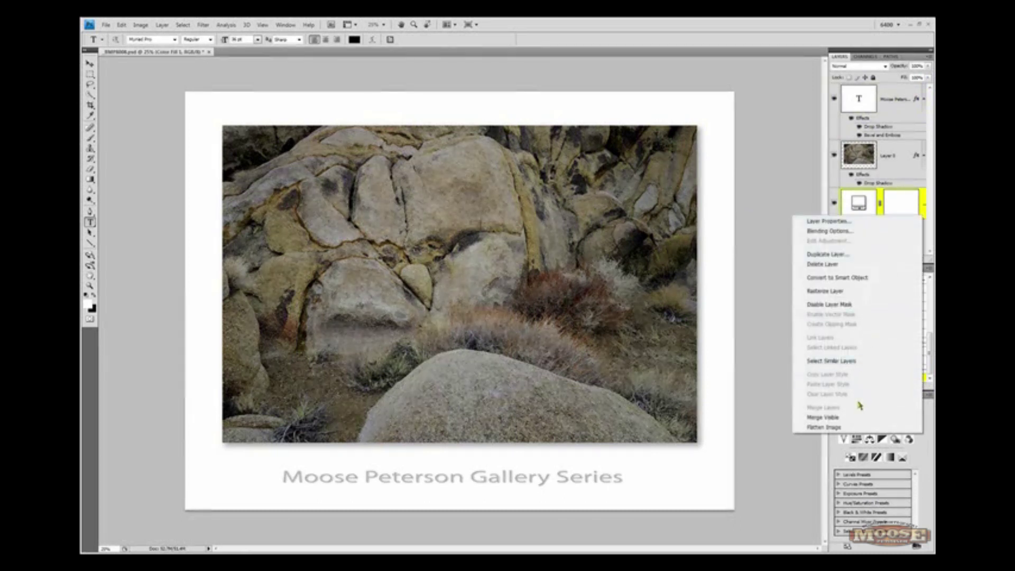
pyautogui.click(853, 427)
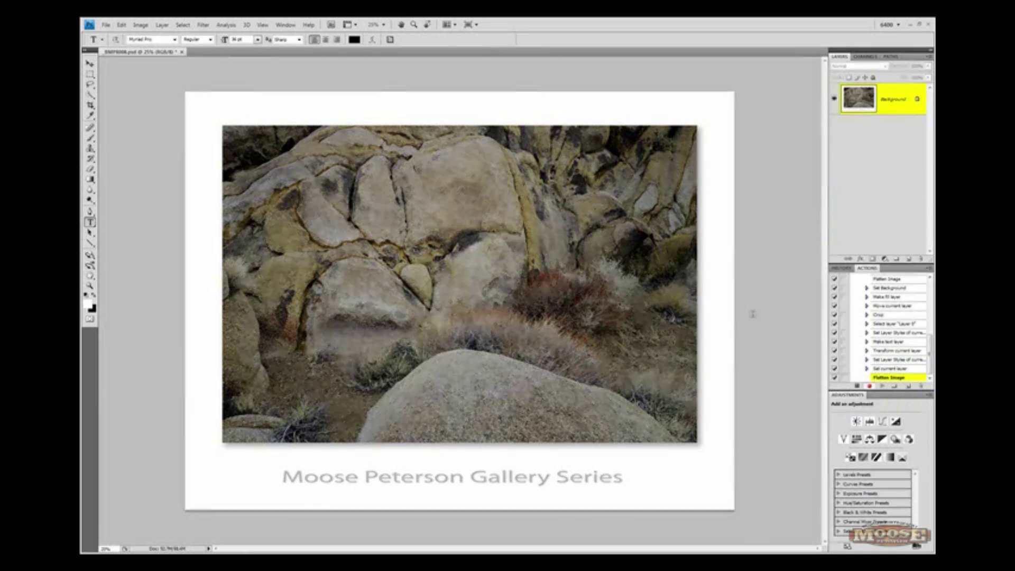
# - Resize the poster to 500 pixels wide at 72 pixels per inch
pyautogui.hotkey('ctrl', 'alt', 'i')
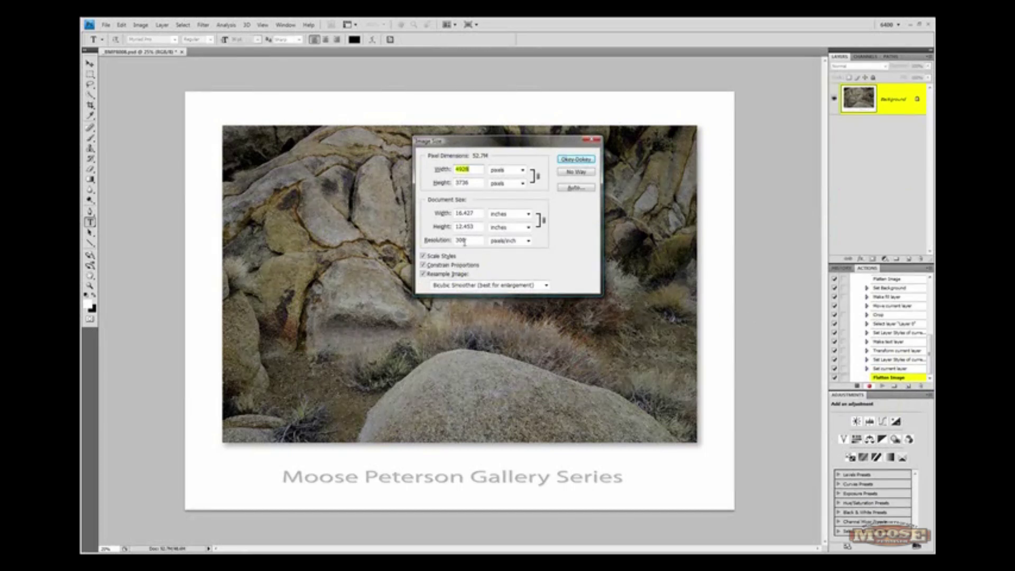
pyautogui.moveTo(464, 242); pyautogui.dragTo(450, 243)
pyautogui.write('72')
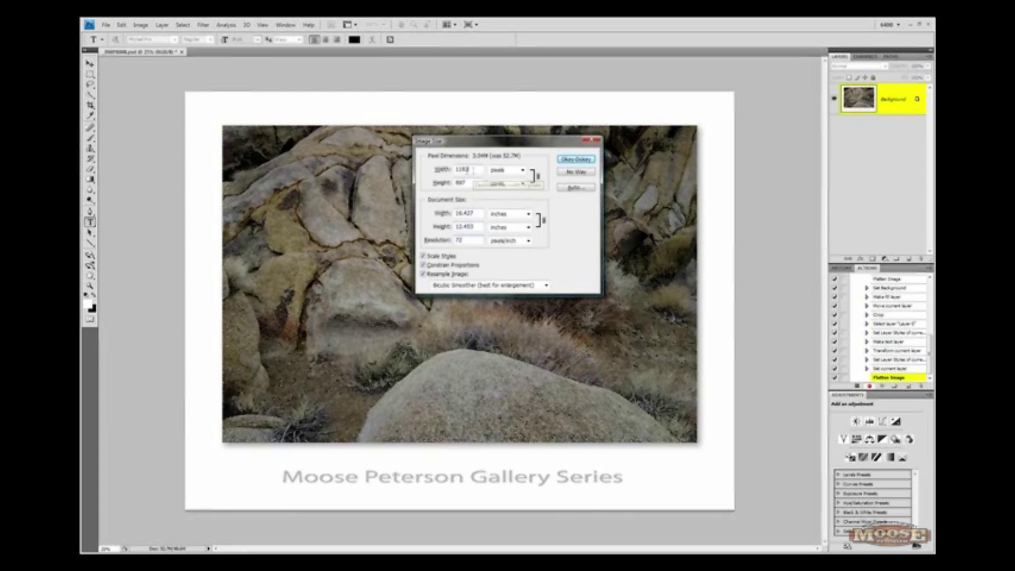
pyautogui.moveTo(473, 170); pyautogui.dragTo(437, 174)
pyautogui.write('500')
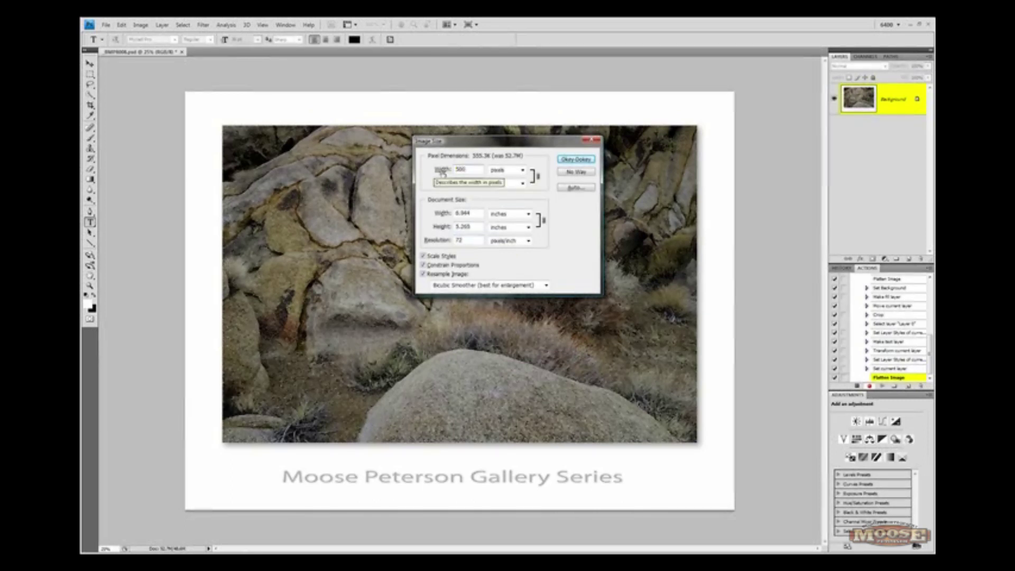
pyautogui.click(575, 159)
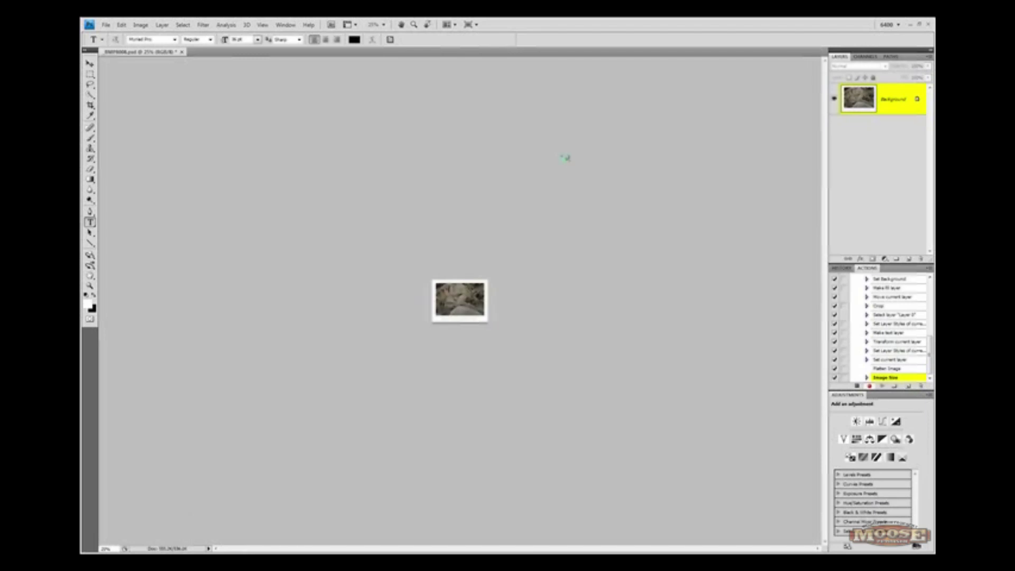
pyautogui.hotkey('ctrl', 'shift', 's')
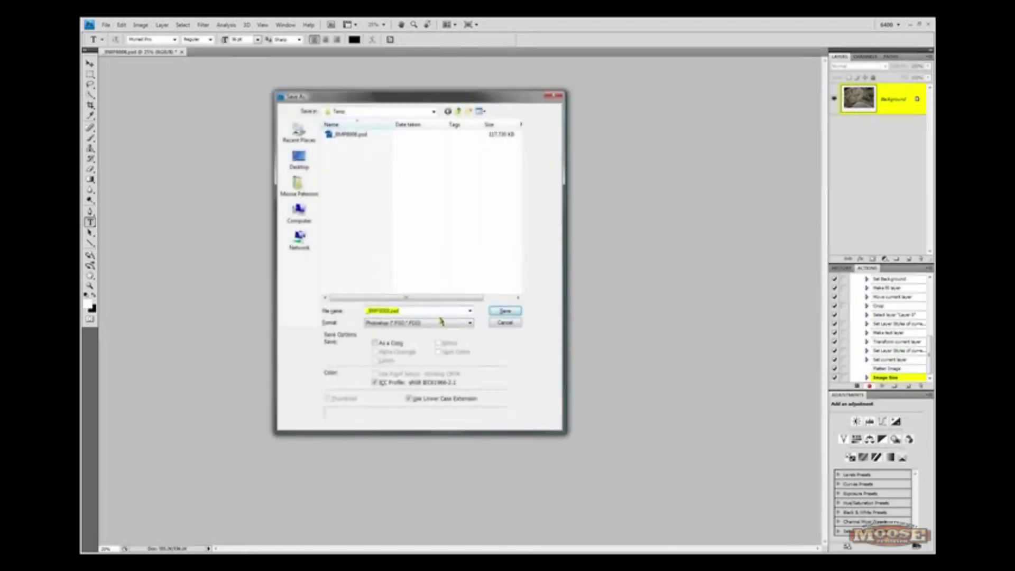
# - Save the poster as a JPEG at quality 12, then close the document
pyautogui.click(470, 323)
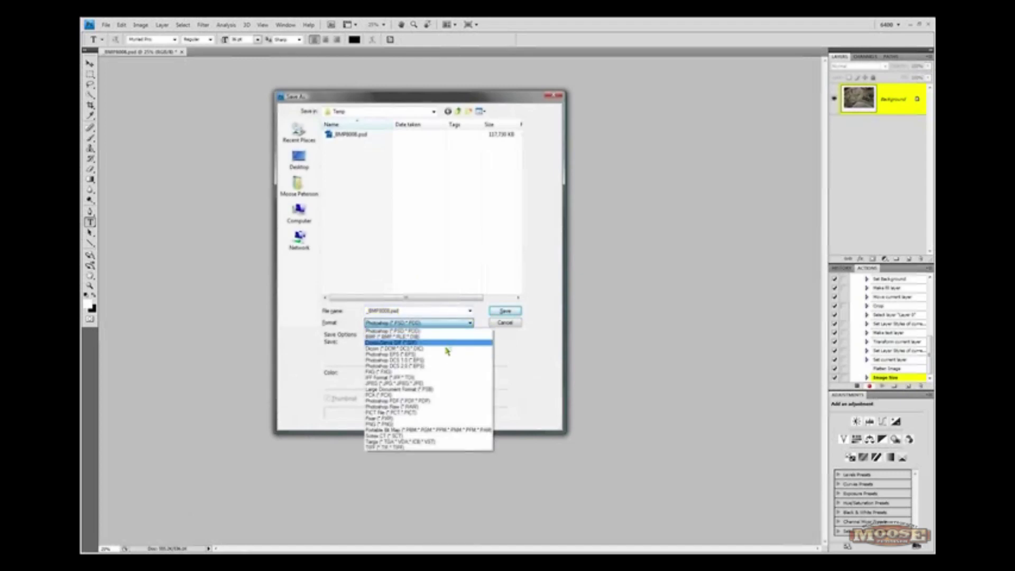
pyautogui.click(440, 383)
pyautogui.click(504, 311)
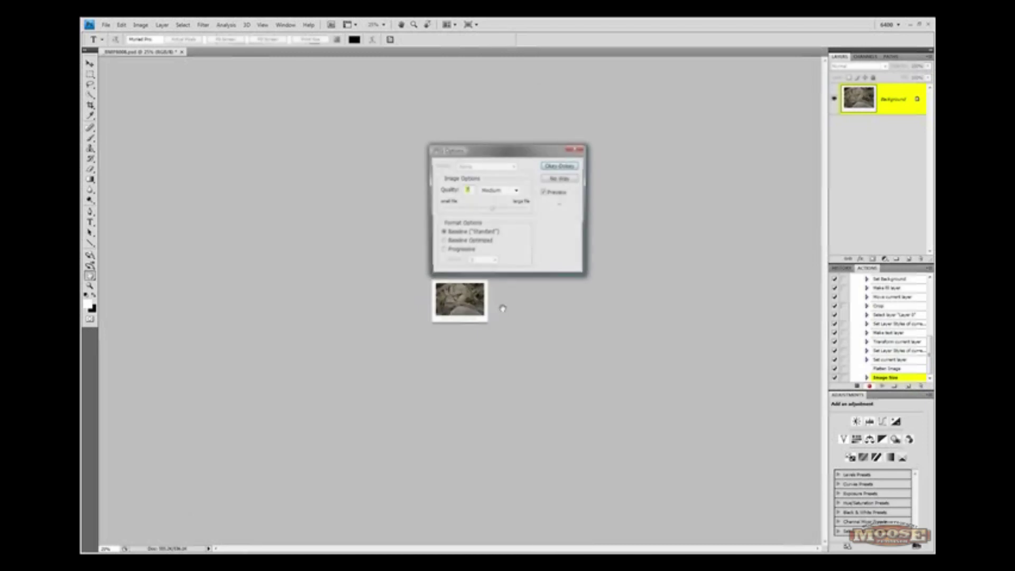
pyautogui.click(560, 166)
pyautogui.press('t')
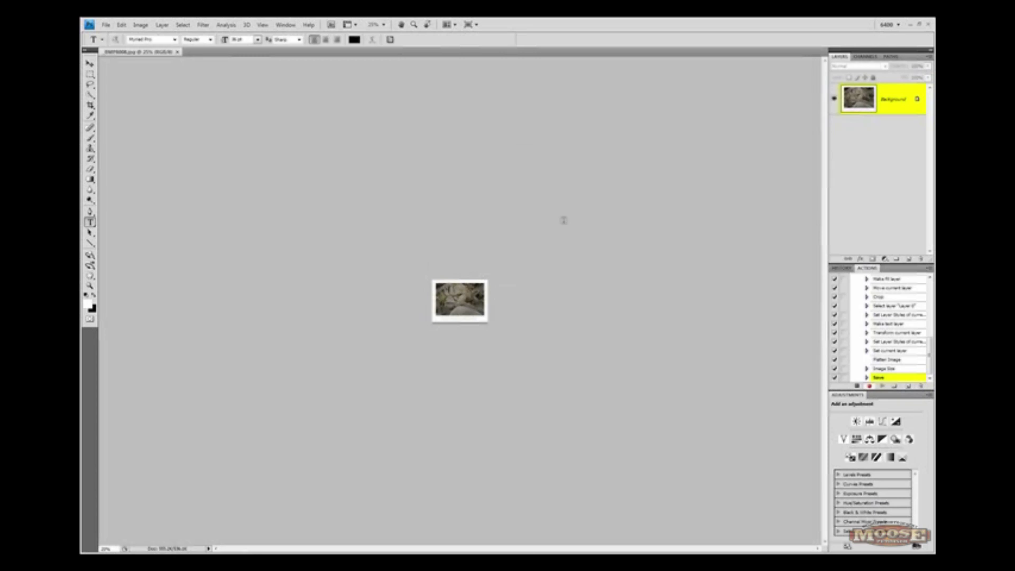
pyautogui.hotkey('ctrl', 'w')
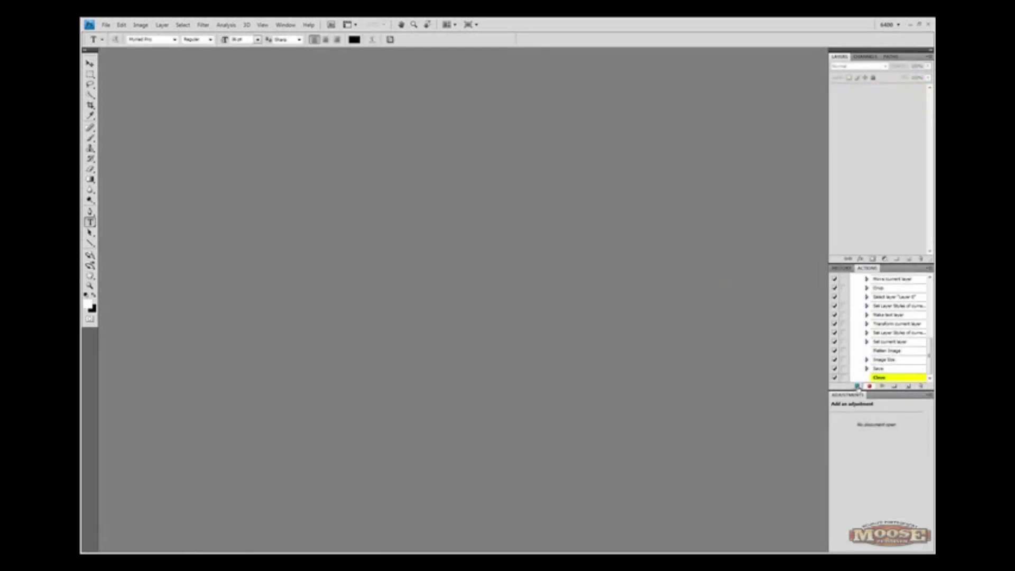
# - Stop recording the action and open the layered rock photo PSD
pyautogui.click(857, 386)
pyautogui.doubleClick(304, 173)
pyautogui.click(351, 146)
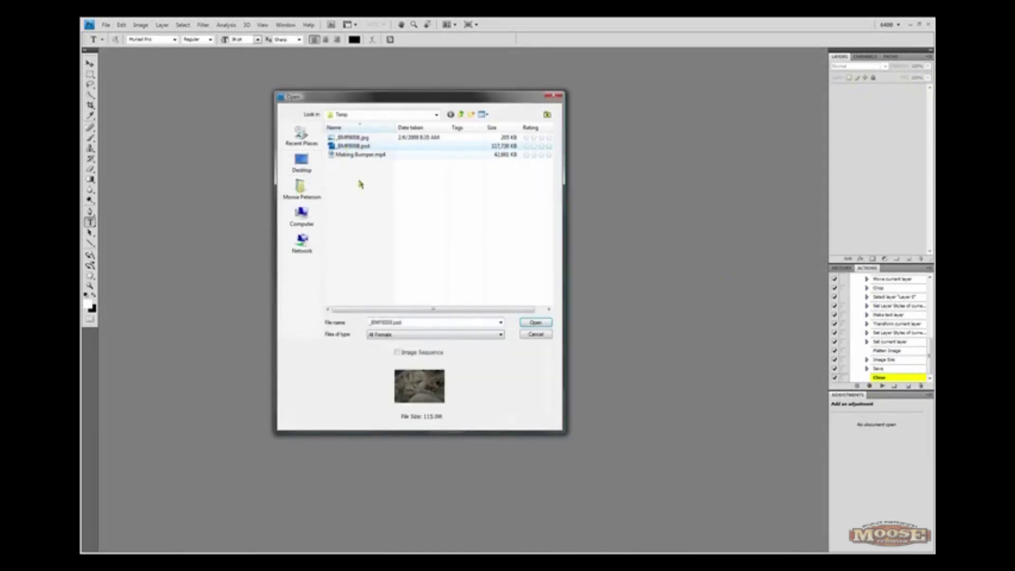
pyautogui.click(531, 323)
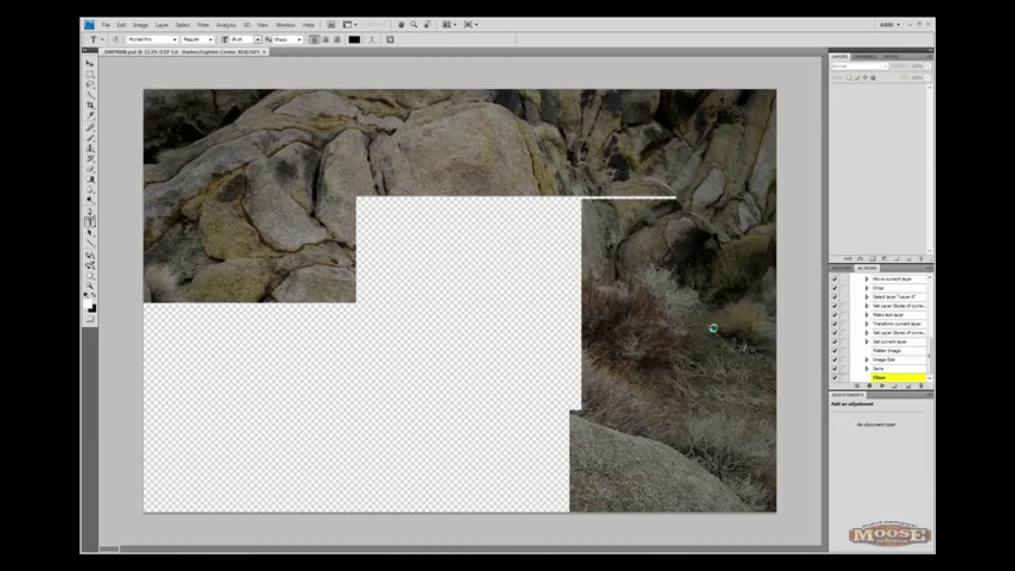
# - Show the actions in Button Mode and run the White Poster action on the photo
pyautogui.click(928, 268)
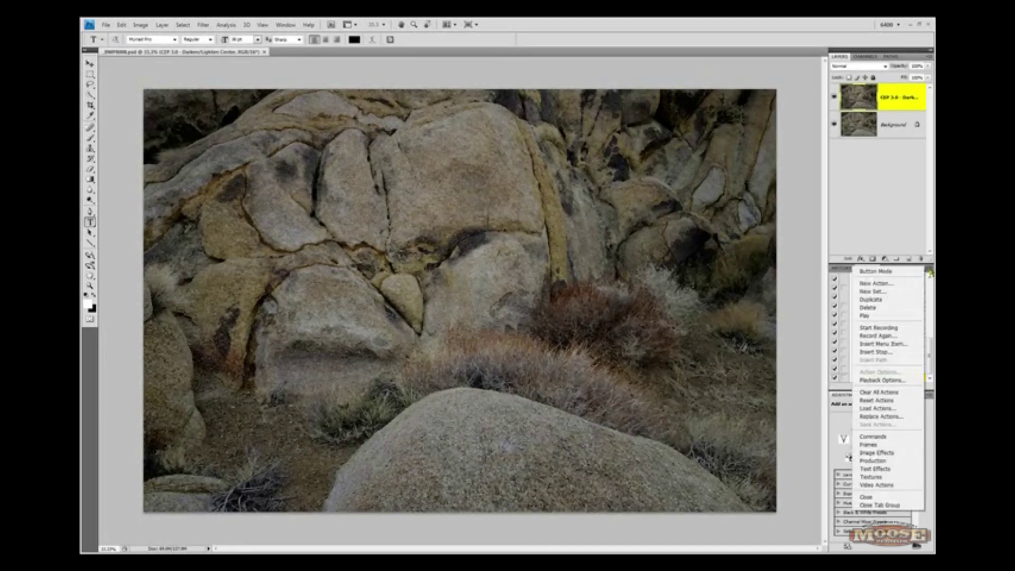
pyautogui.click(914, 271)
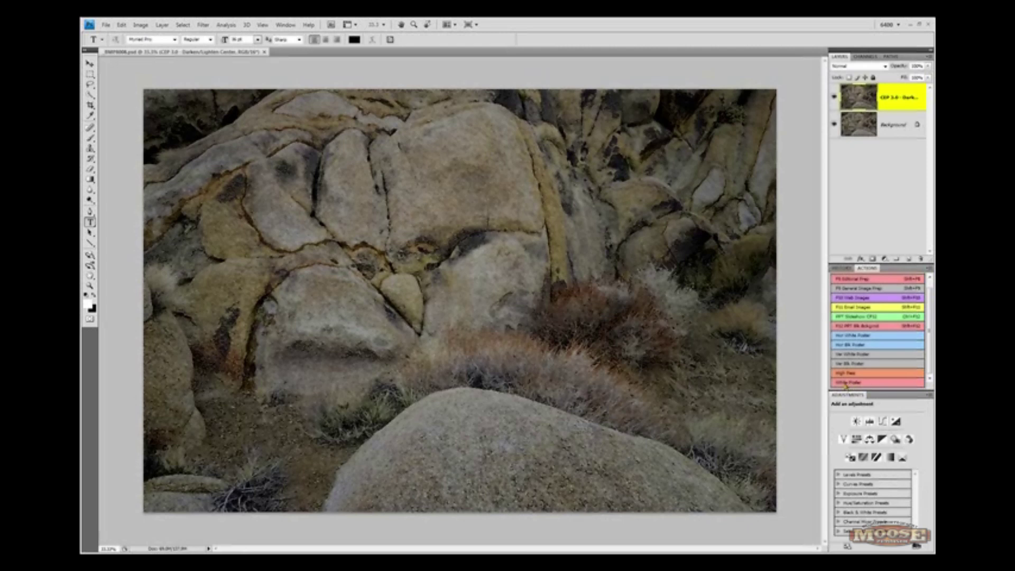
pyautogui.click(846, 384)
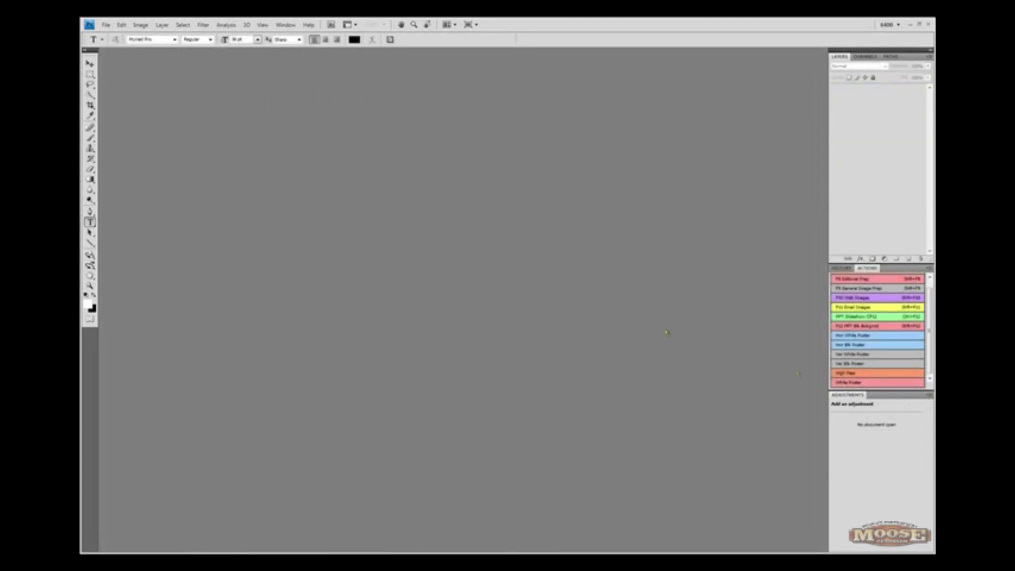
# - Open the newly saved JPEG poster from the Temp folder to check it
pyautogui.hotkey('ctrl', 'o')
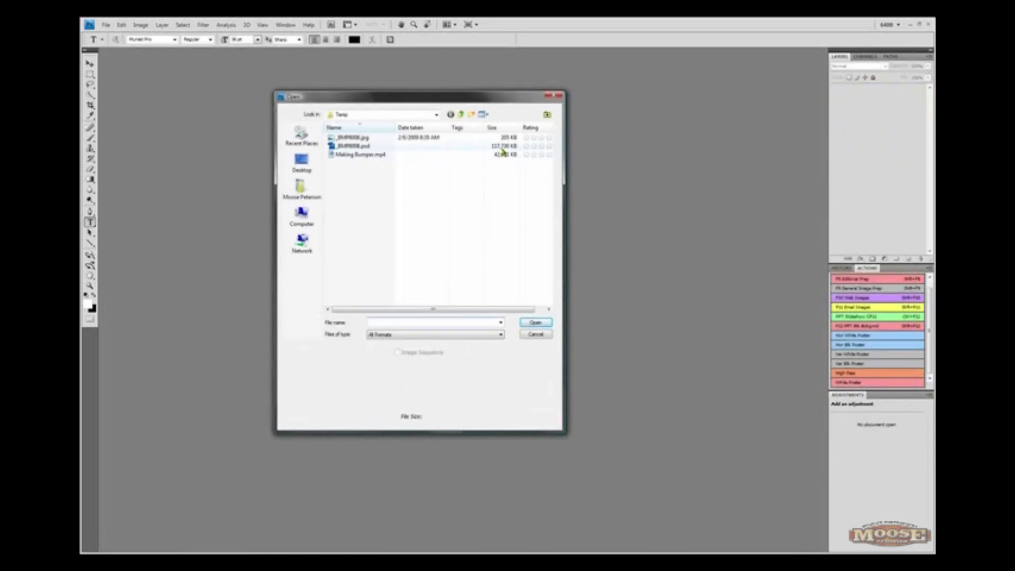
pyautogui.click(369, 138)
pyautogui.click(532, 323)
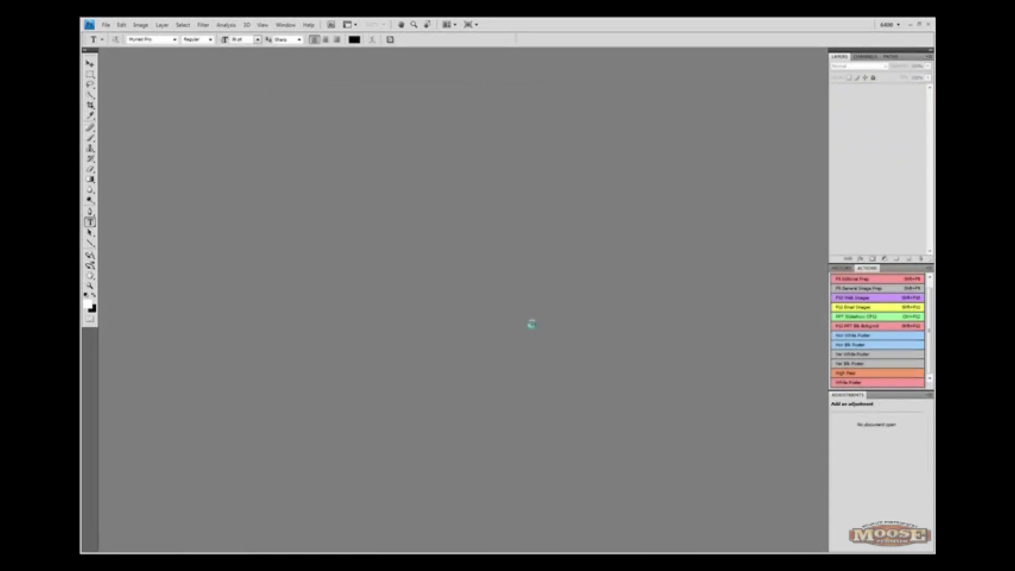